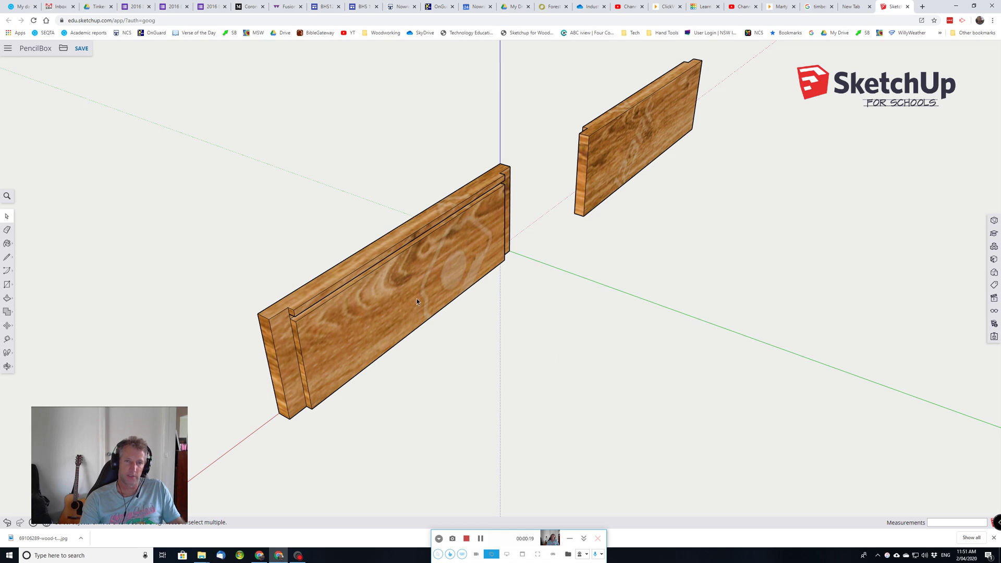
Step: Try extending the end face of the near grooved side panel with Push/Pull inside its component to see whether the far panel follows
click(381, 311)
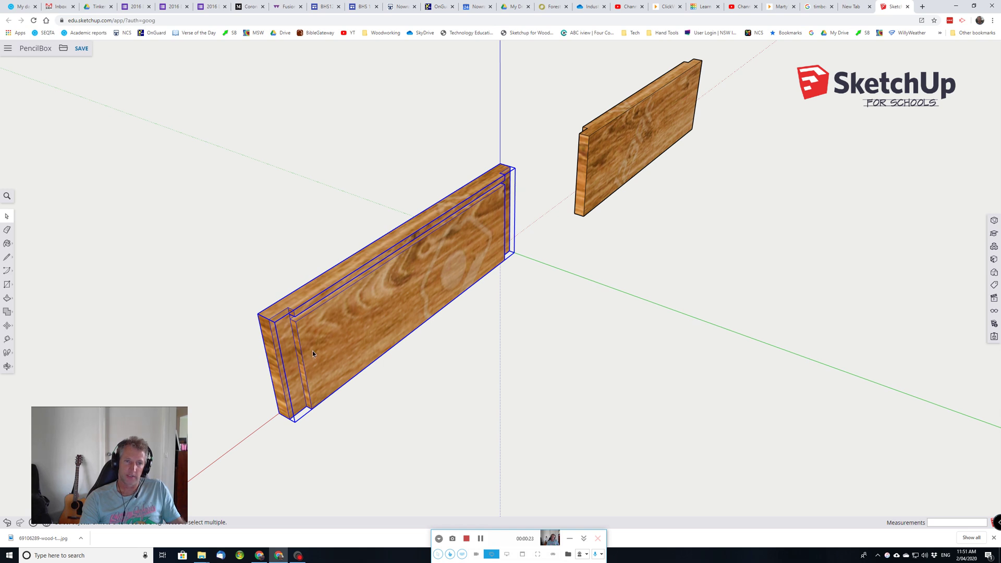
click(613, 170)
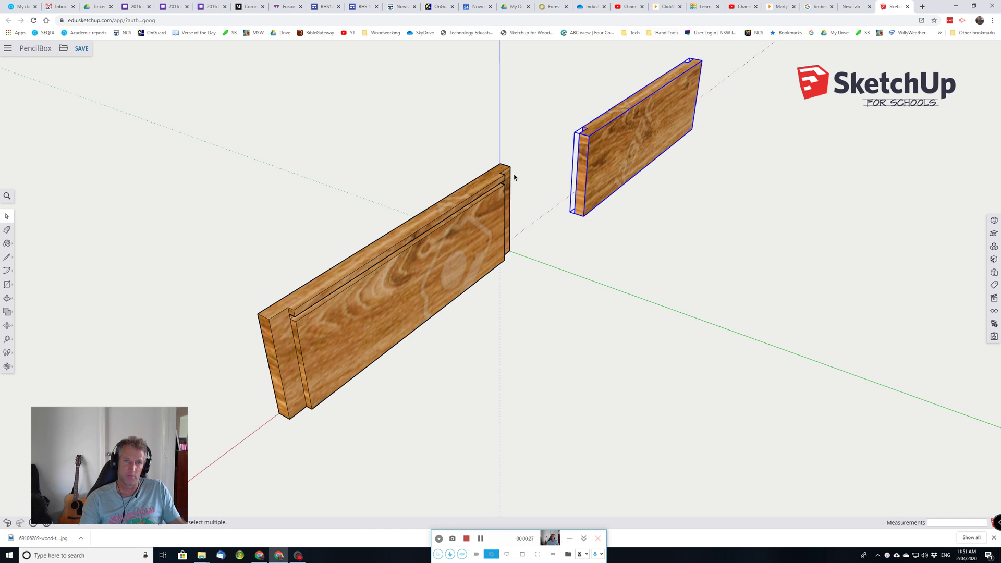
click(404, 305)
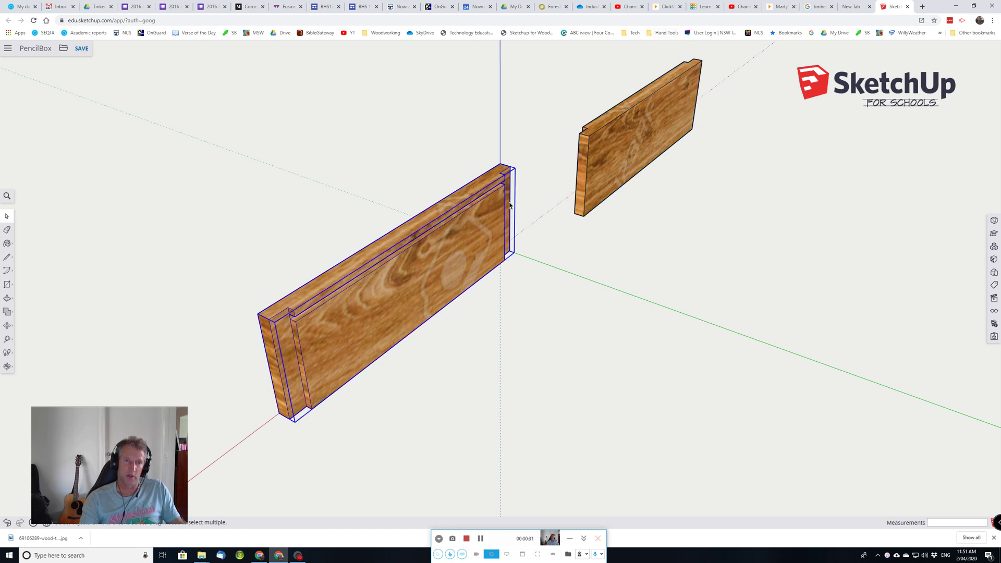
double_click(397, 282)
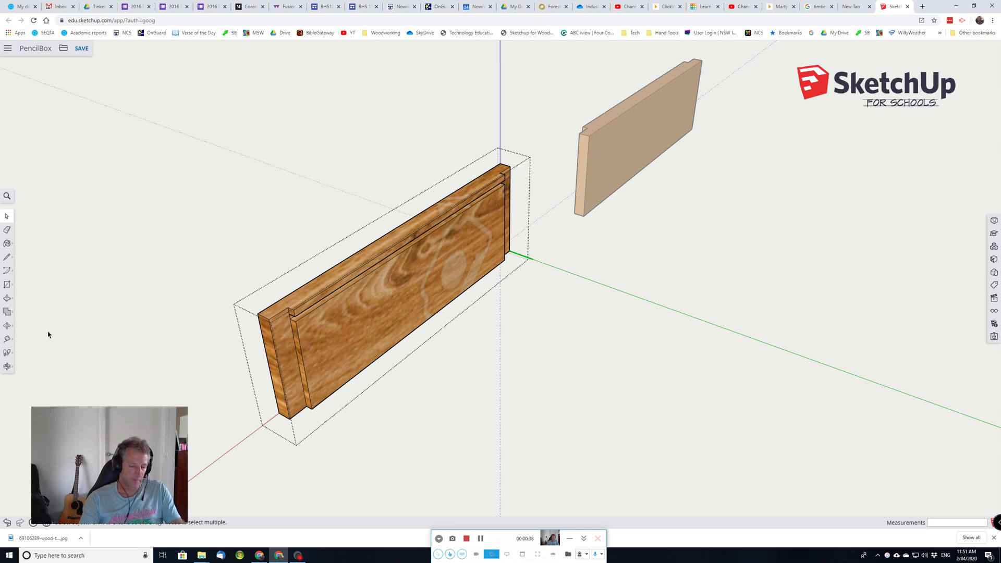
key(p)
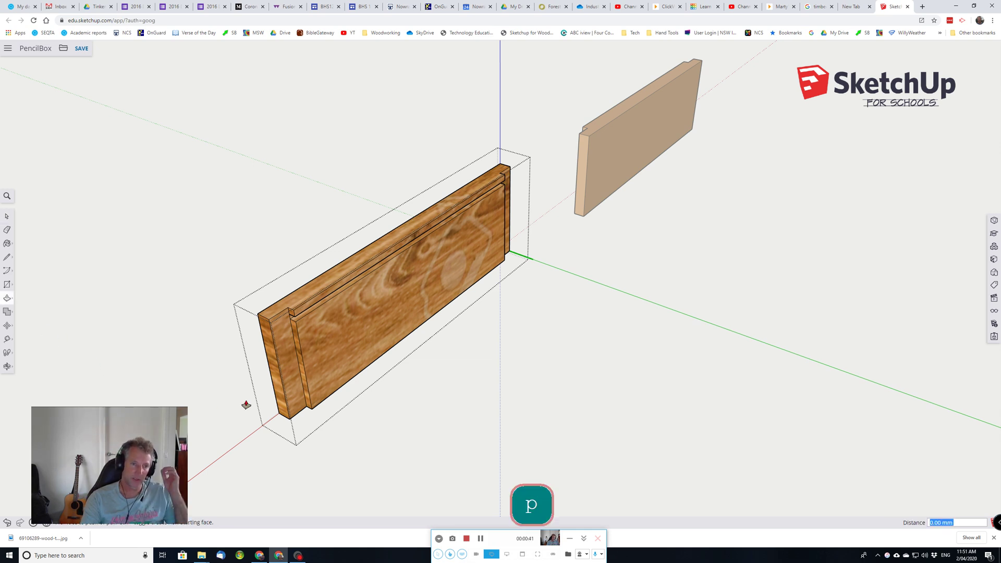
click(276, 384)
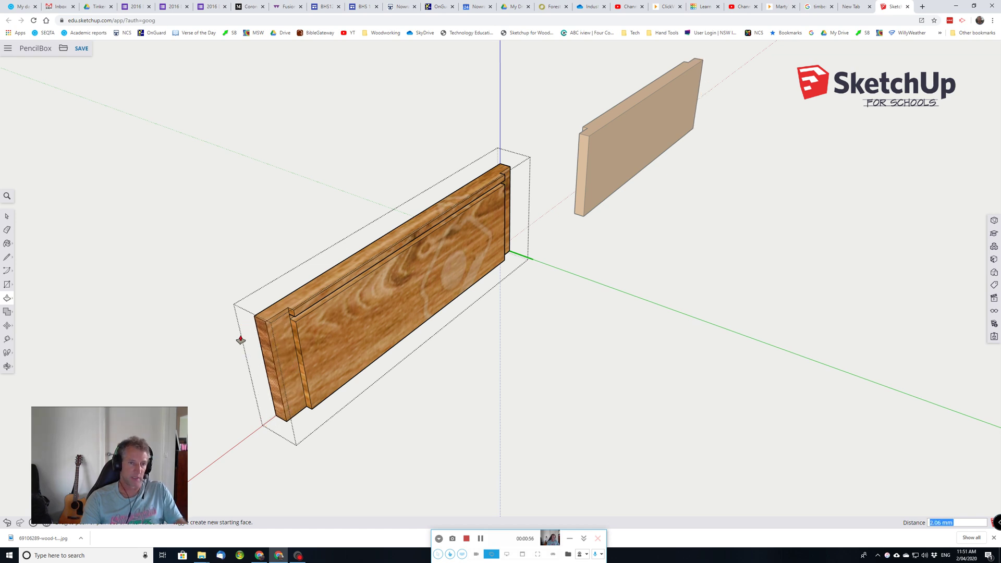
key(space)
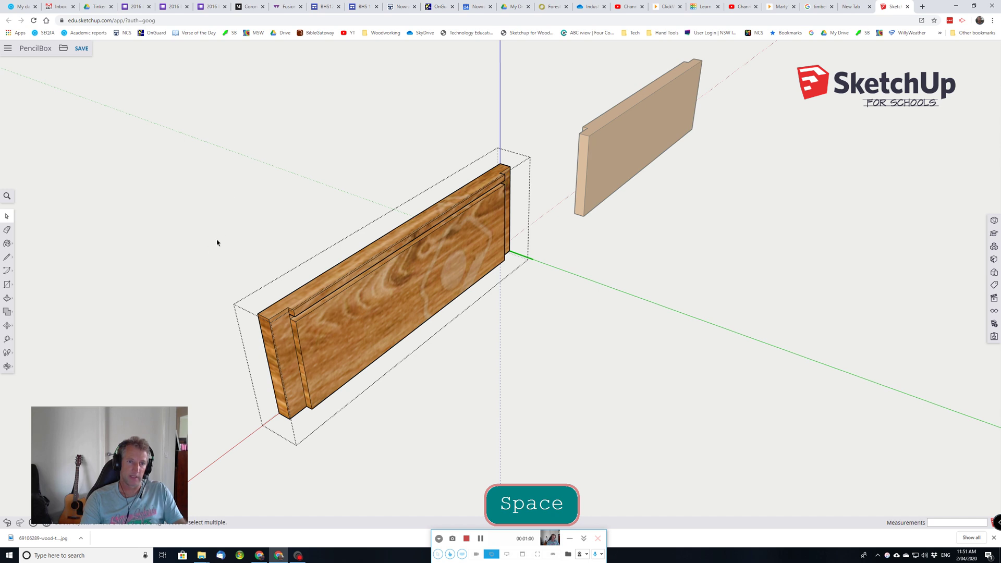
click(230, 184)
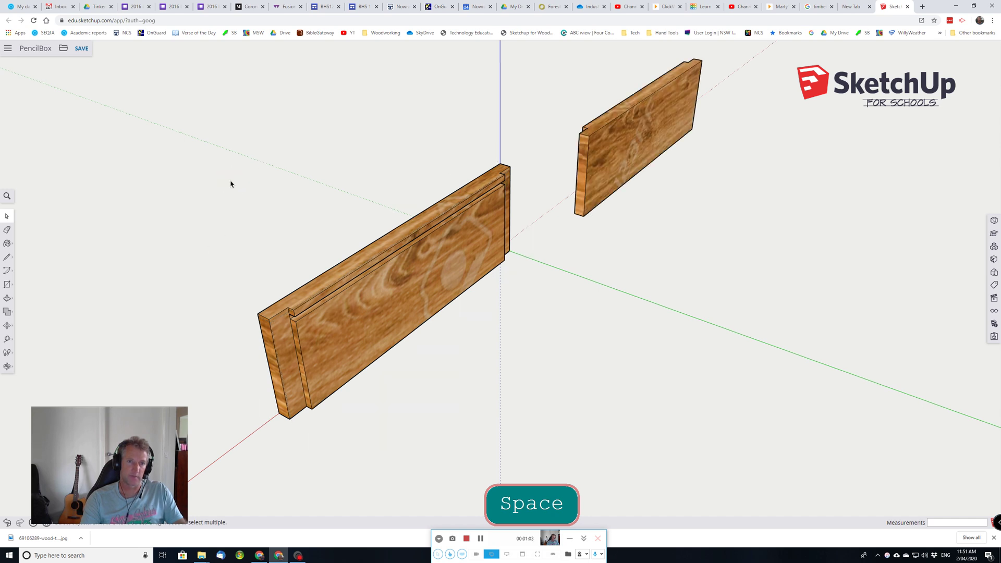
Step: Make the far side panel a unique component, independent of the near one
double_click(605, 165)
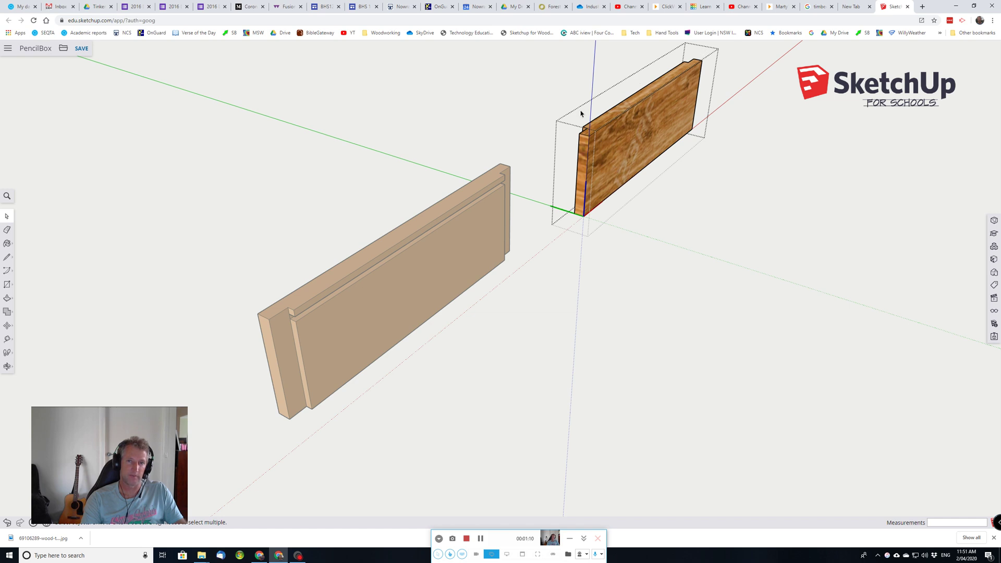
click(438, 126)
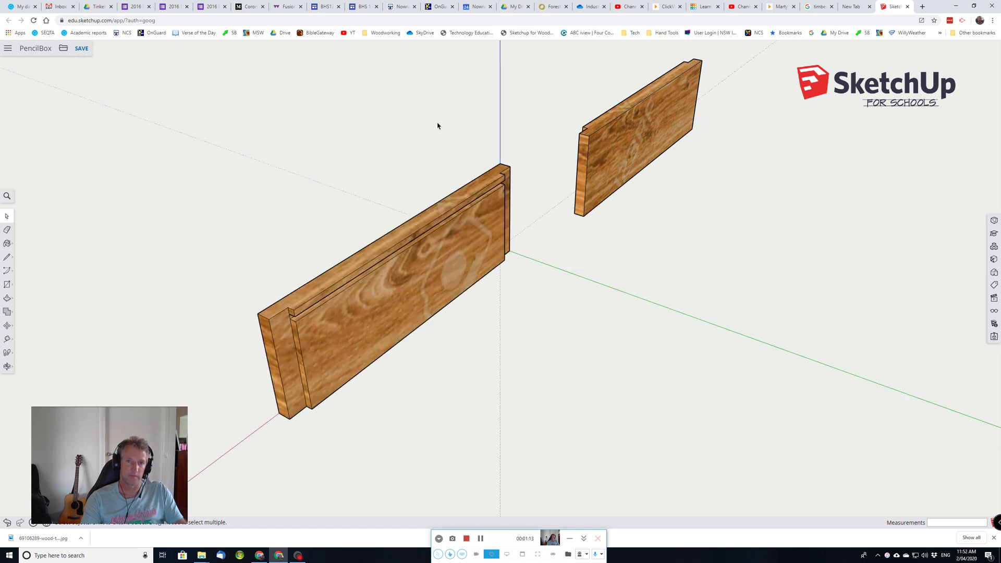
click(634, 150)
right_click(633, 149)
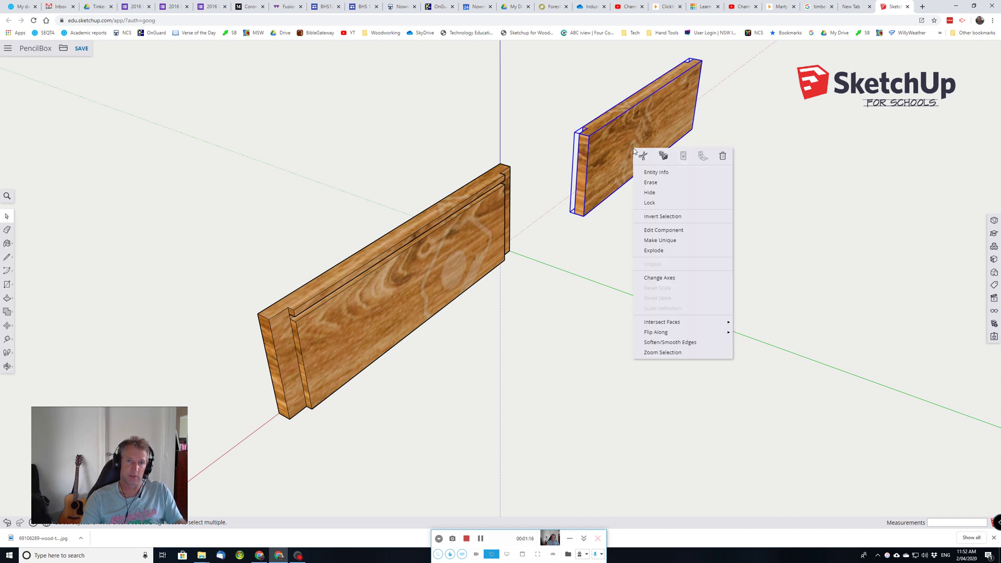
click(659, 243)
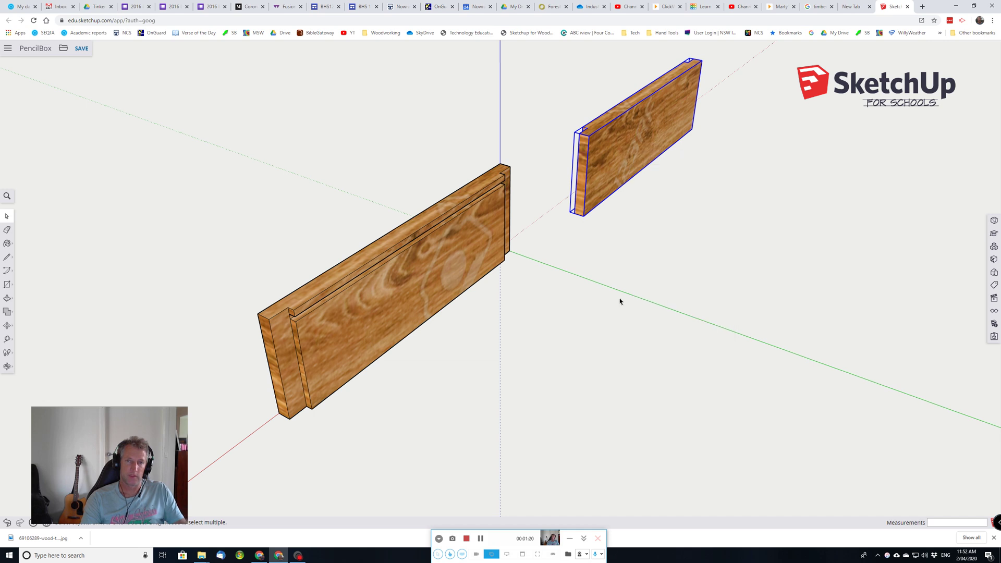
Step: Test the separated components by trying to Push/Pull the near panel's end face inside its component, without keeping the change
click(599, 300)
double_click(379, 295)
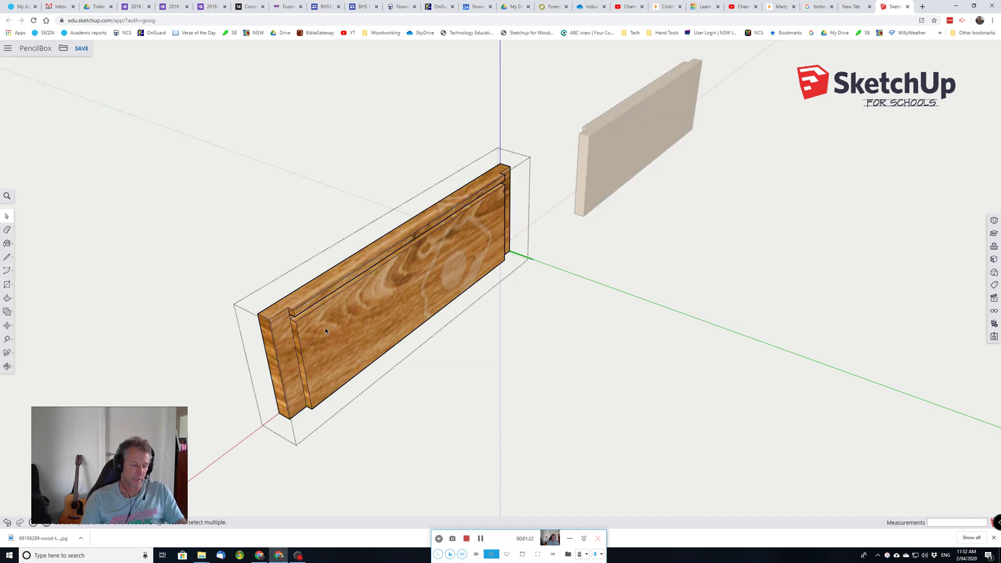
key(p)
click(276, 342)
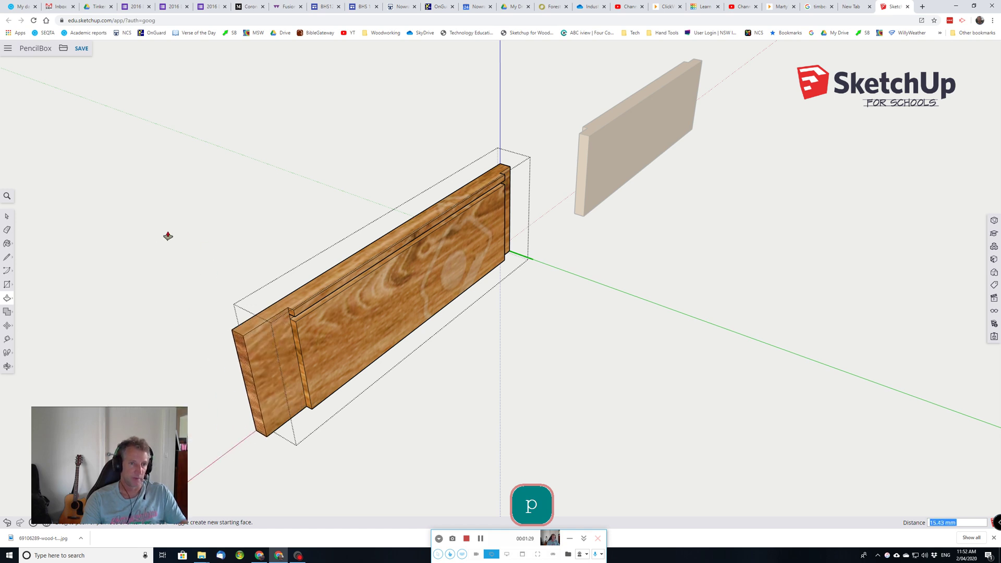
key(space)
click(510, 376)
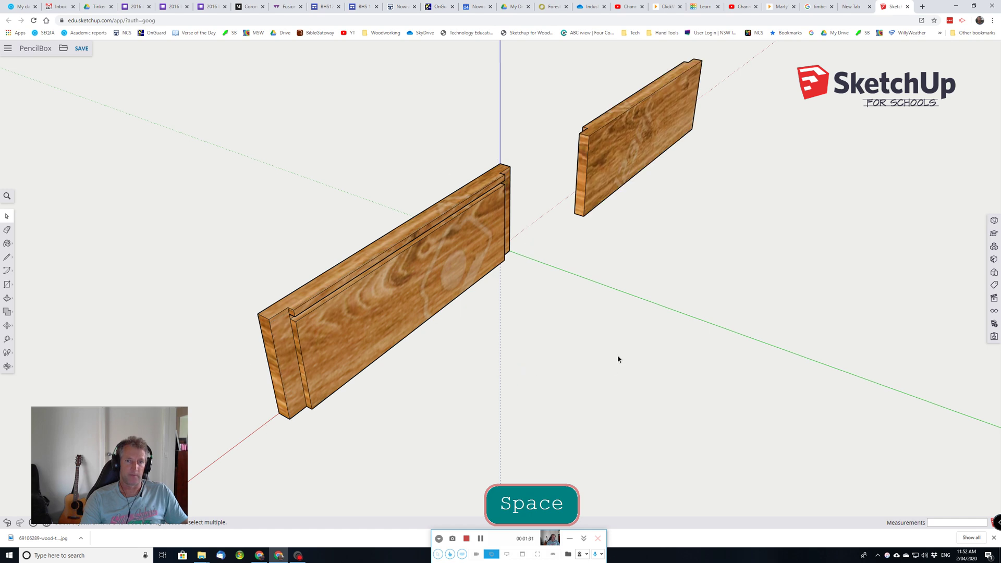
Step: Draw a 65 mm by 12 mm rectangle over the rebate face at the near side panel's end by the origin
middle_drag(619, 358, 624, 352)
scroll(624, 351, down, 1)
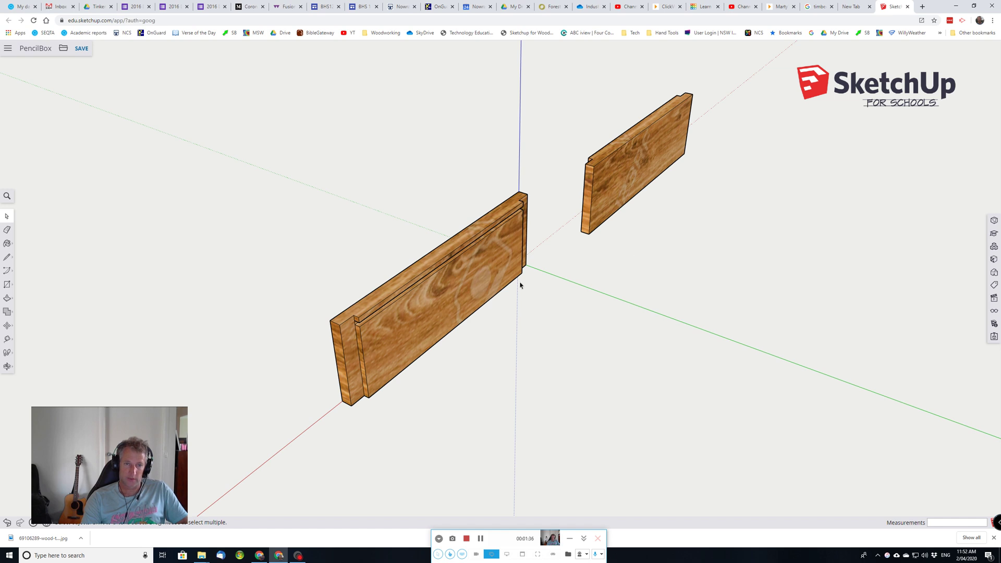
scroll(575, 248, down, 1)
scroll(559, 219, up, 4)
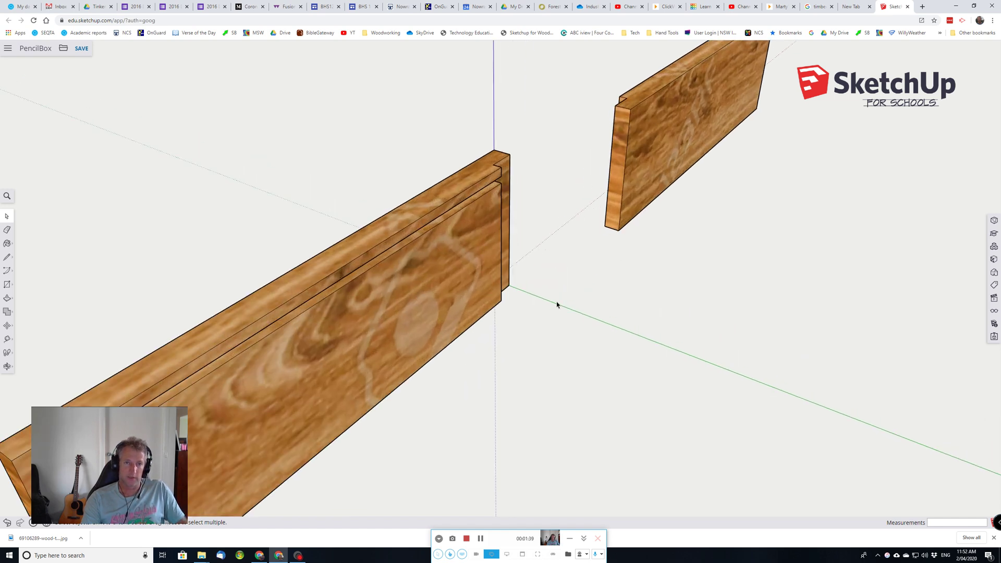
scroll(557, 305, down, 3)
shift+middle_drag(571, 305, 502, 232)
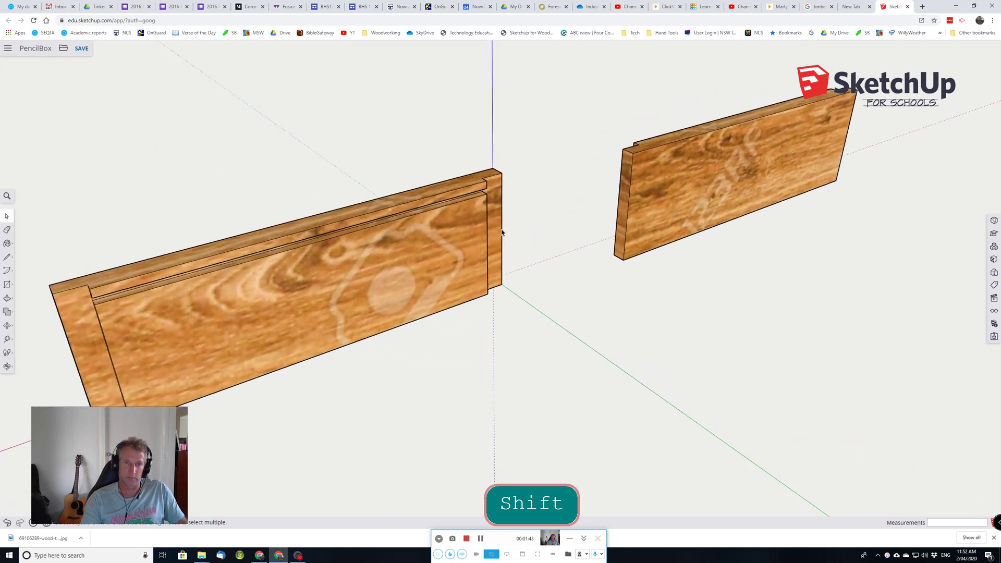
middle_drag(519, 267, 282, 262)
scroll(282, 262, up, 1)
scroll(443, 214, down, 2)
scroll(468, 167, up, 3)
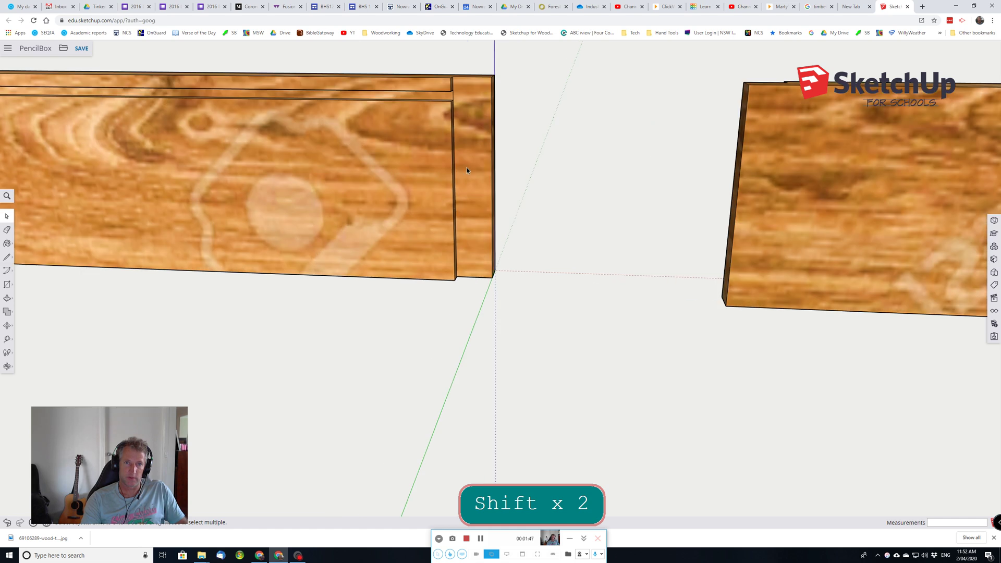
scroll(466, 157, down, 1)
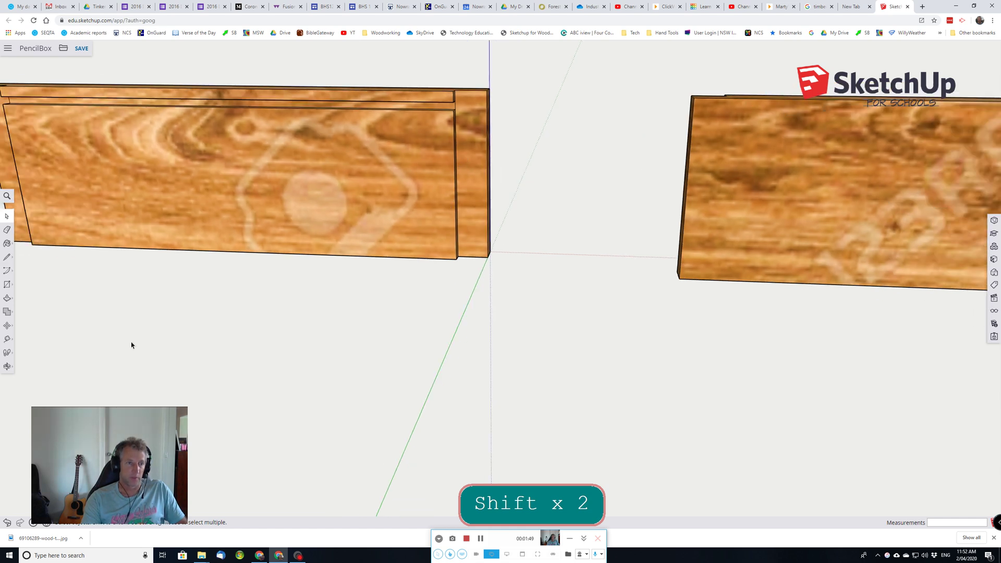
key(r)
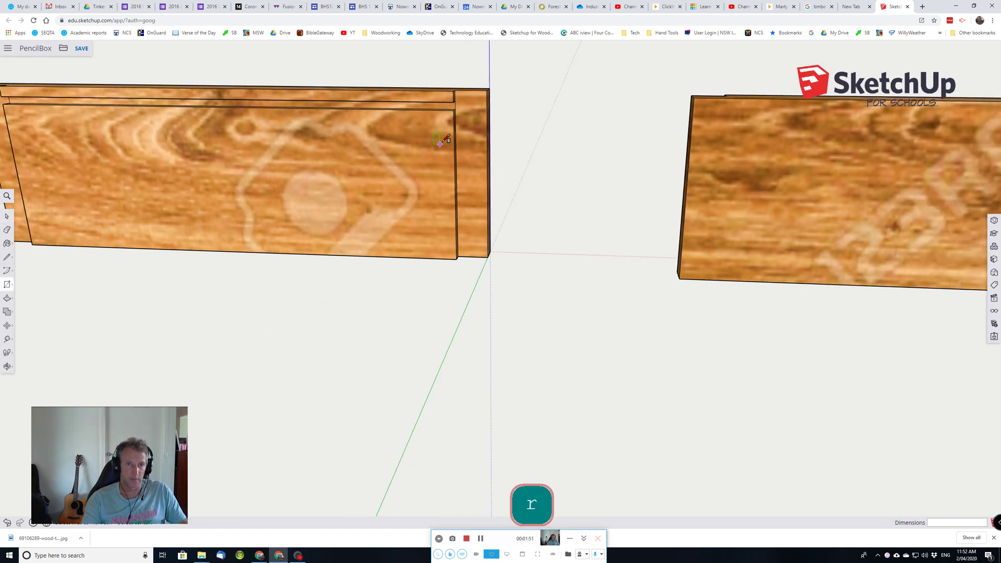
click(486, 89)
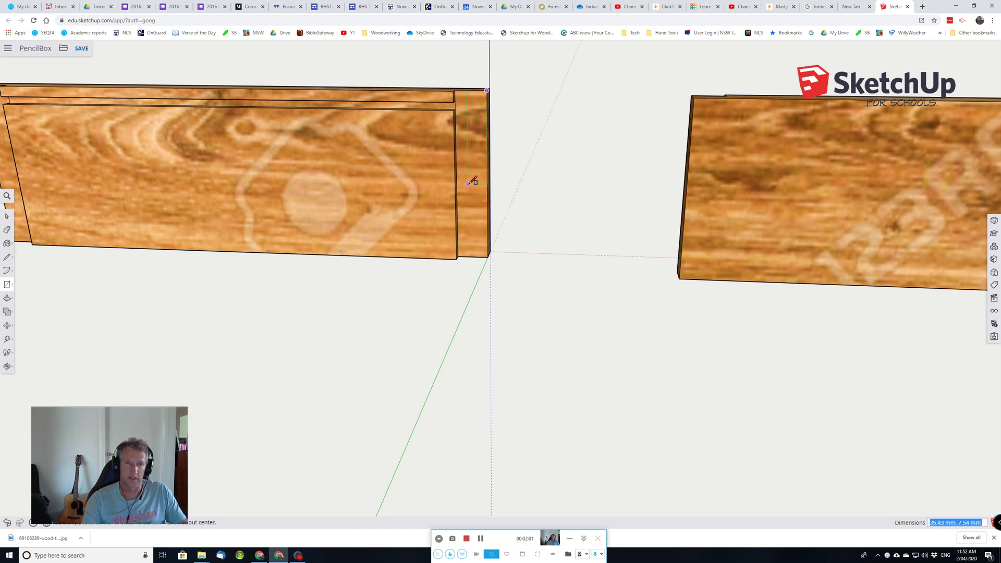
click(459, 257)
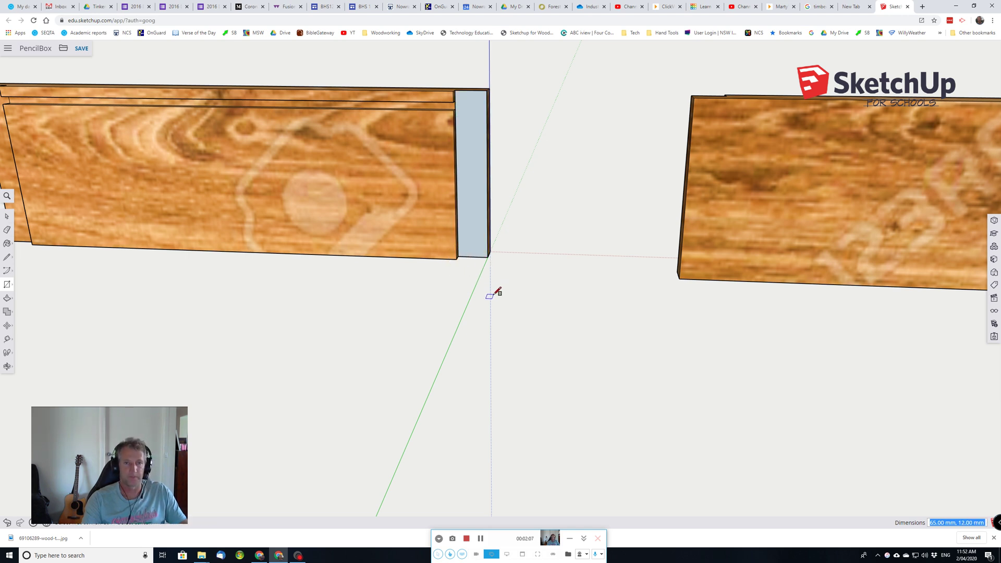
Step: Extrude the rebate rectangle 85 mm outward along the green axis to form the box's end panel
mouse_move(442, 302)
middle_down()
mouse_move(484, 344)
mouse_move(744, 358)
mouse_move(834, 380)
mouse_move(798, 418)
middle_up()
scroll(751, 414, up, 2)
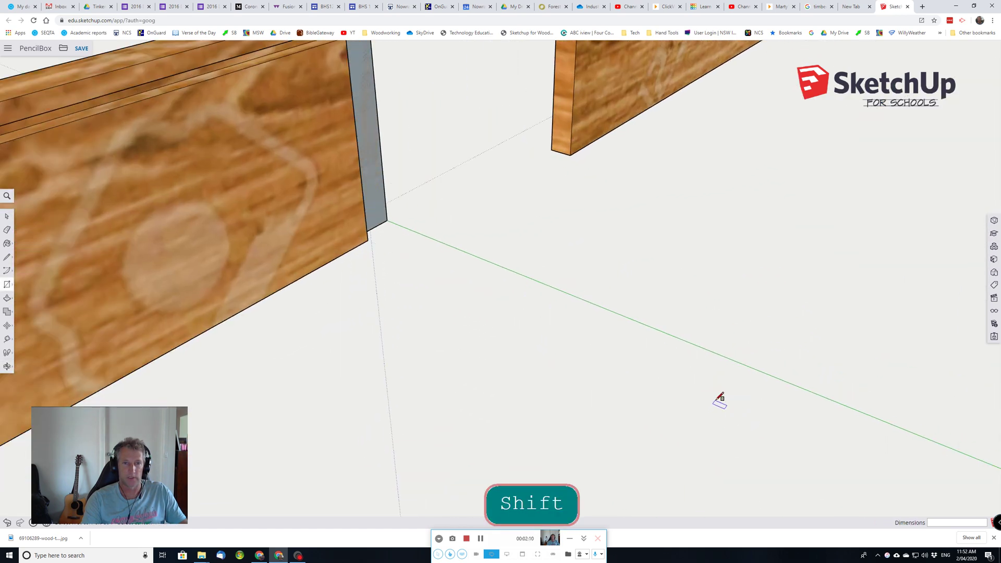
scroll(720, 399, down, 4)
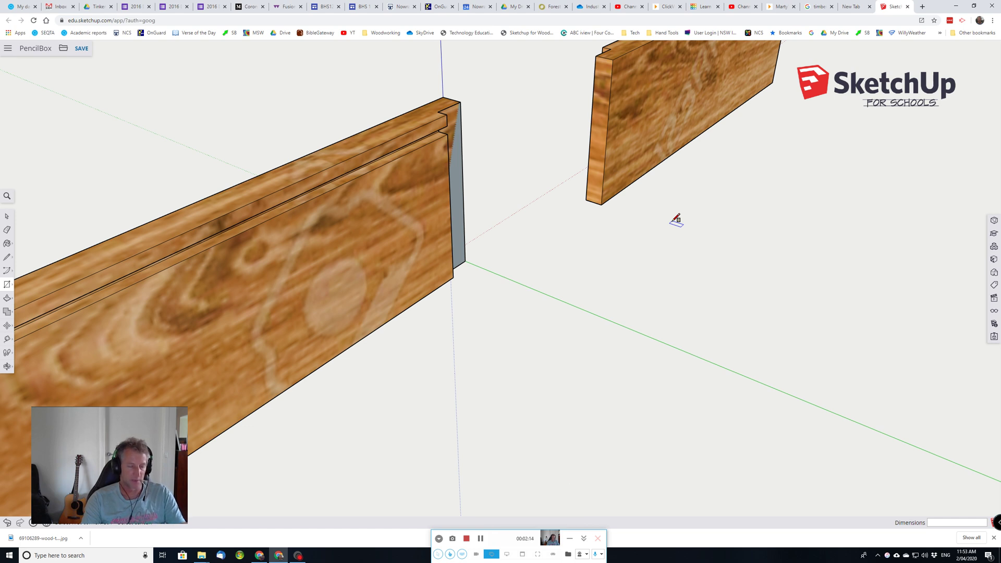
key(p)
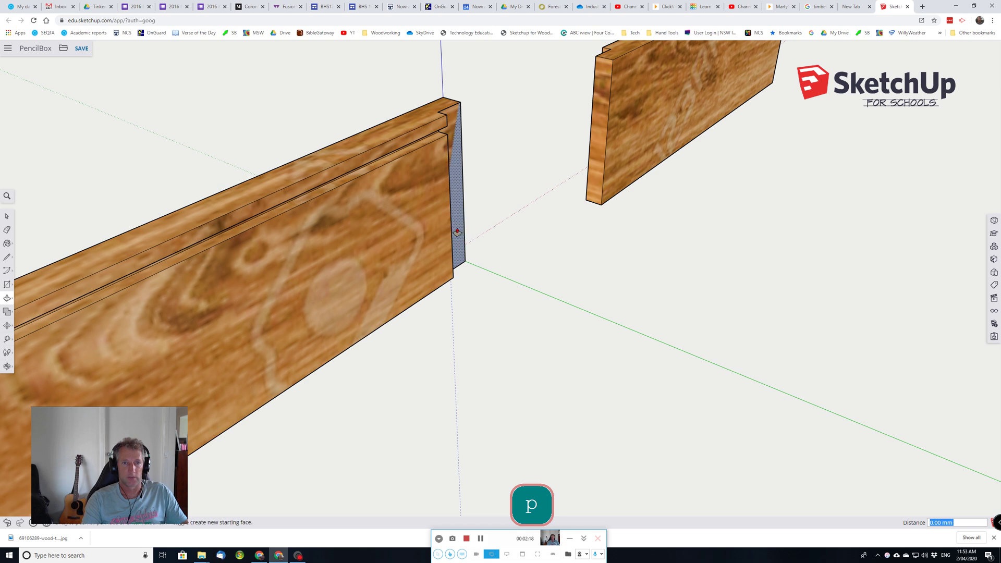
drag(457, 232, 599, 299)
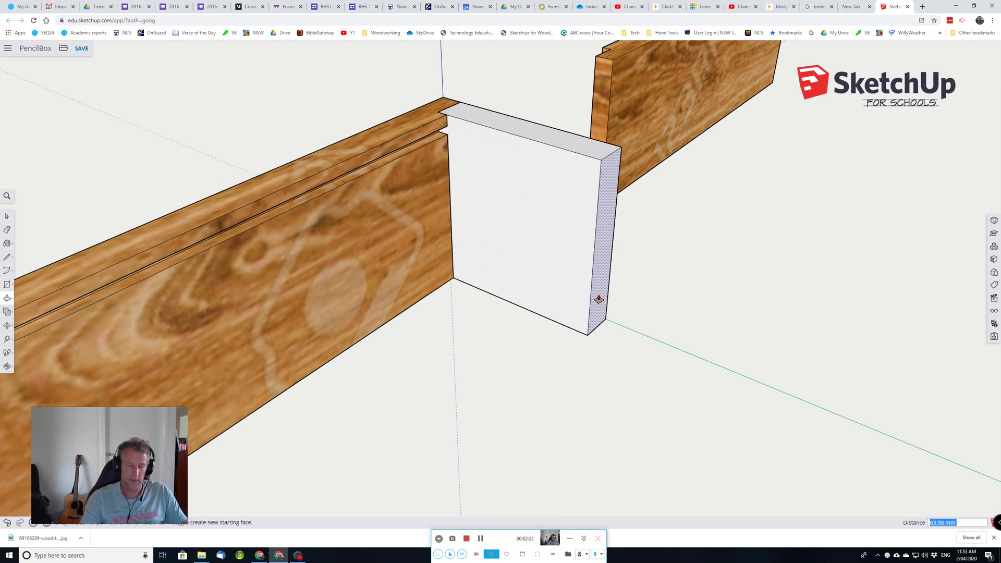
text(85)
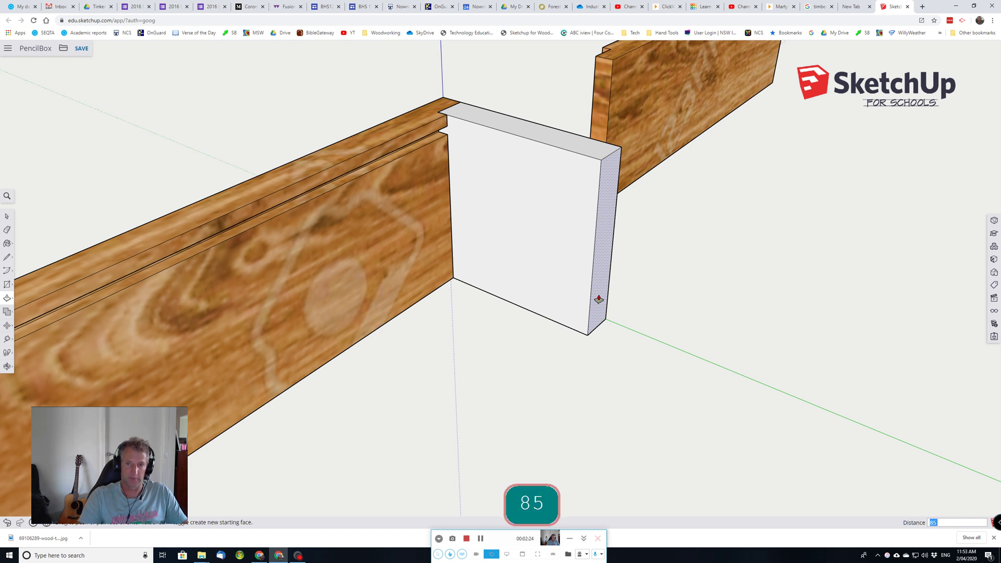
key(Return)
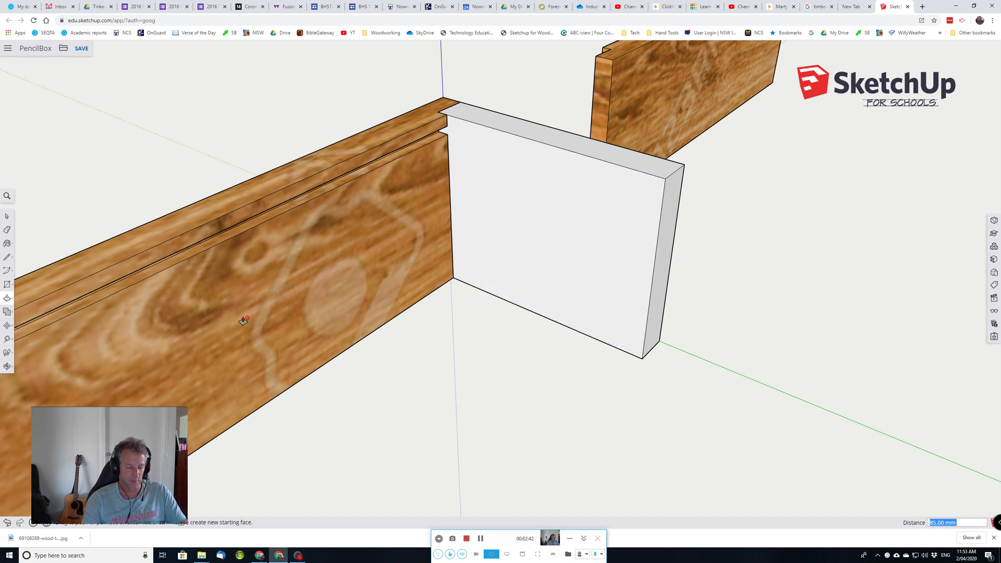
Step: Place a guide line 4 mm below the top inner edge of the new end panel, in line with the side panel's groove
key(t)
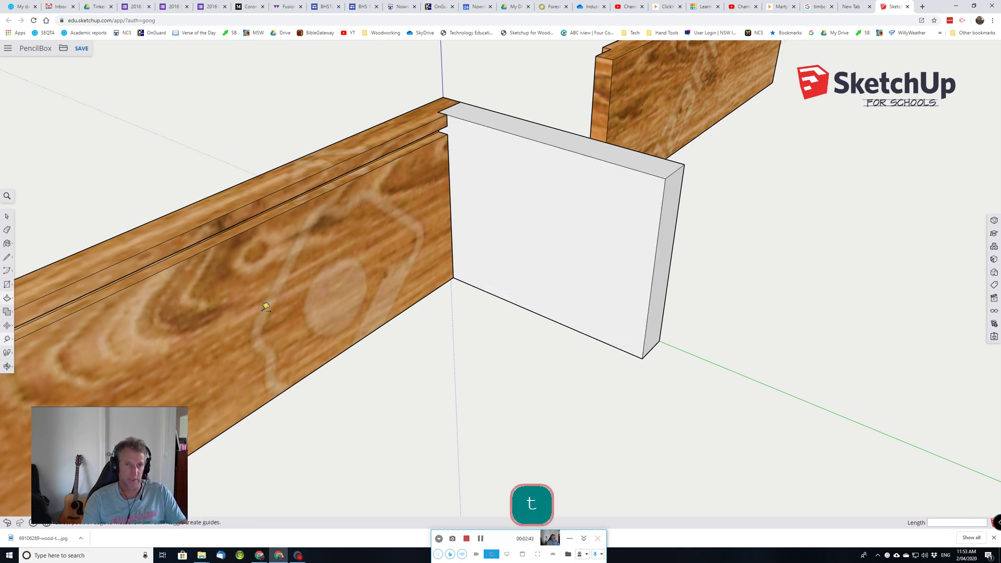
click(513, 133)
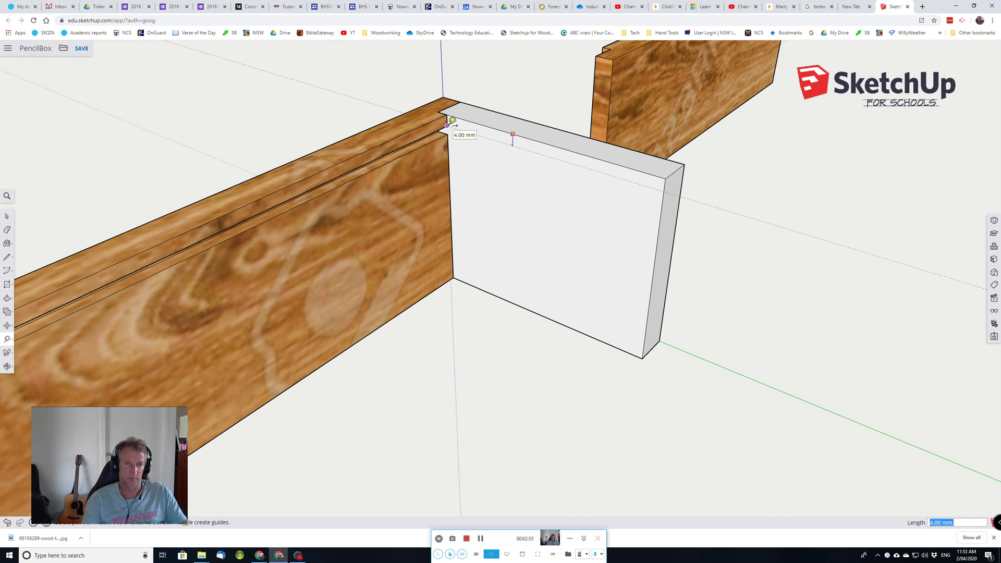
click(453, 123)
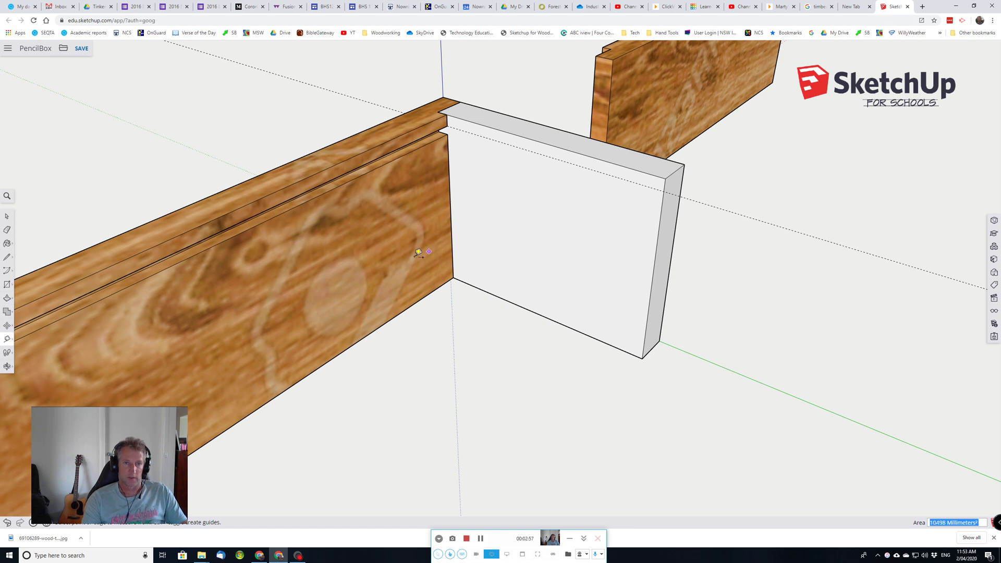
key(space)
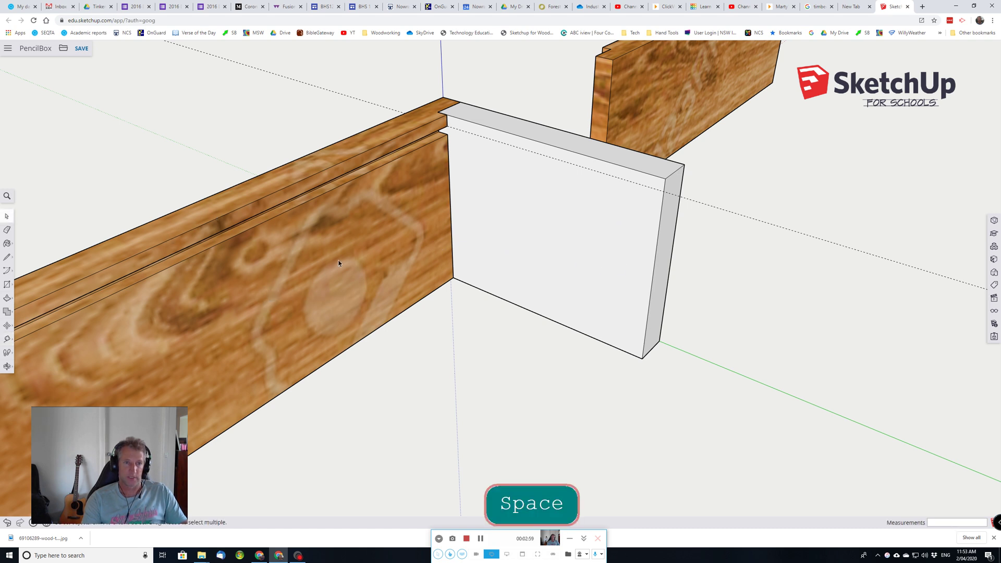
Step: Hide the near side panel component so the new end panel's full inner face is exposed
scroll(259, 259, down, 1)
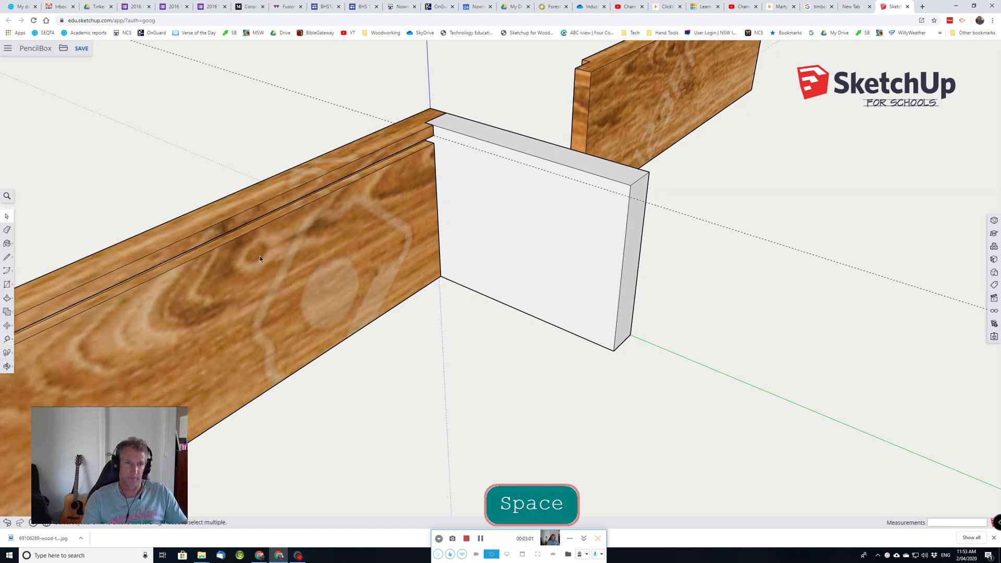
click(268, 280)
right_click(268, 280)
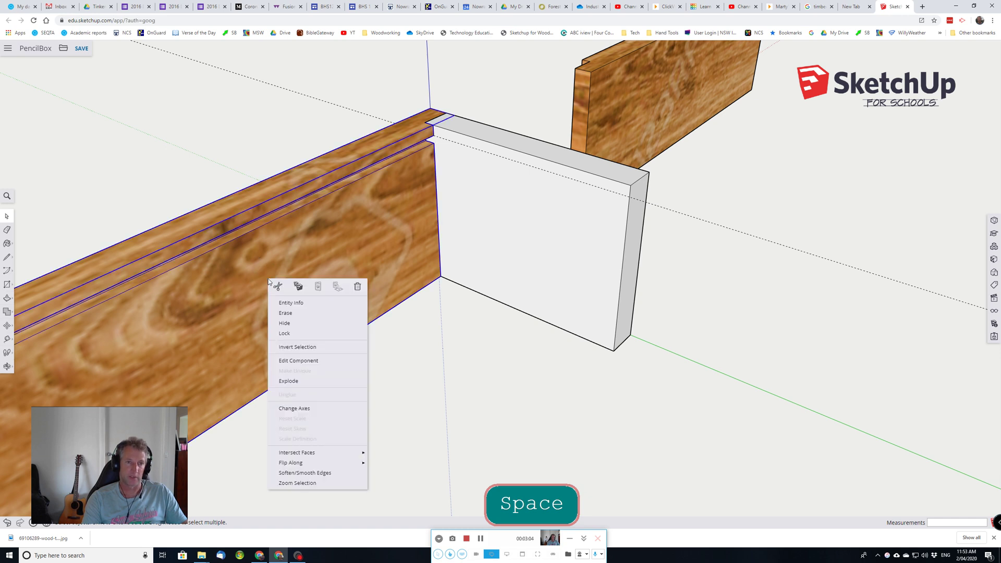
click(285, 324)
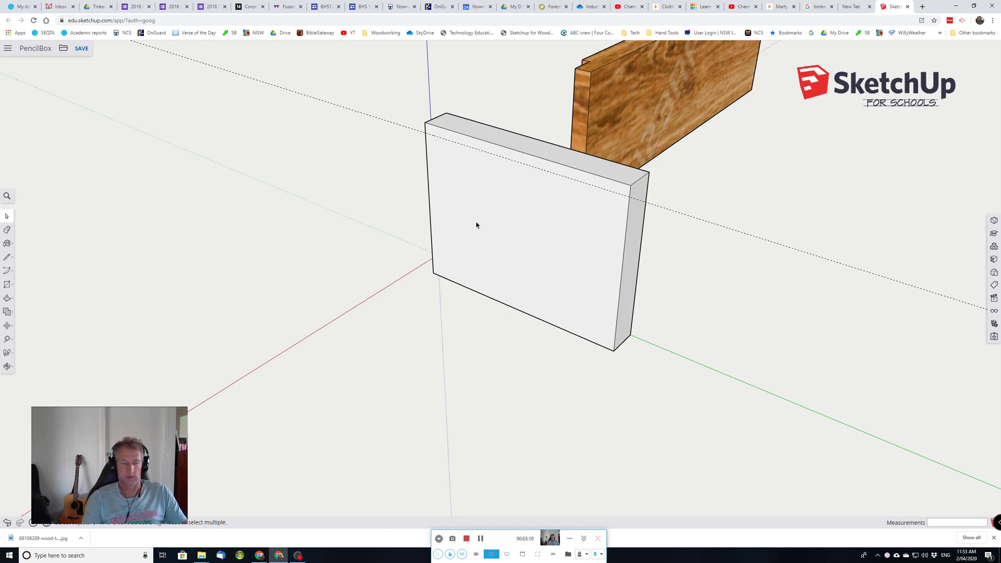
Step: Draw a 3 mm by 85 mm rectangle on the end panel's inner face, starting where the guide line meets its vertical edge
key(r)
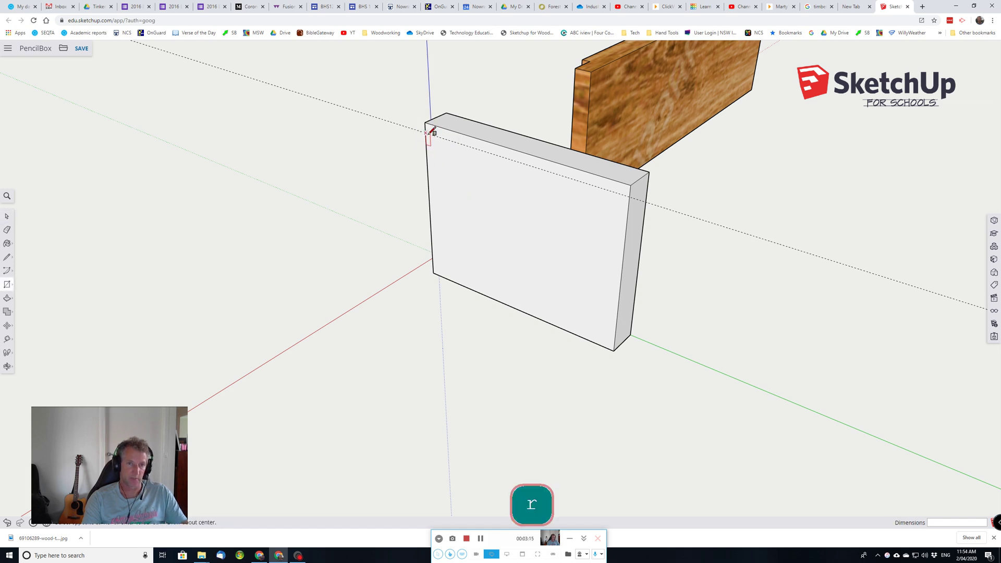
click(426, 132)
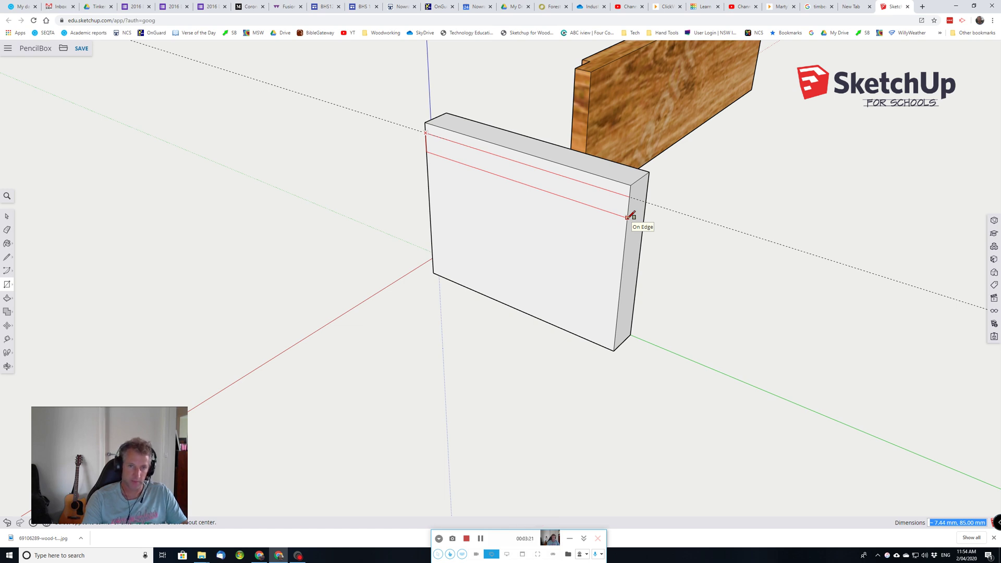
text(3,)
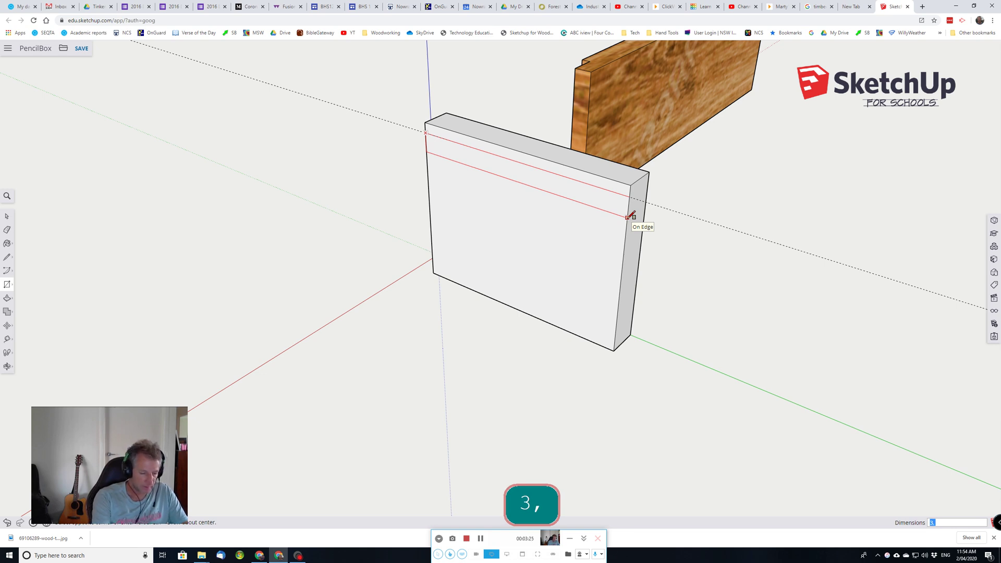
text(85)
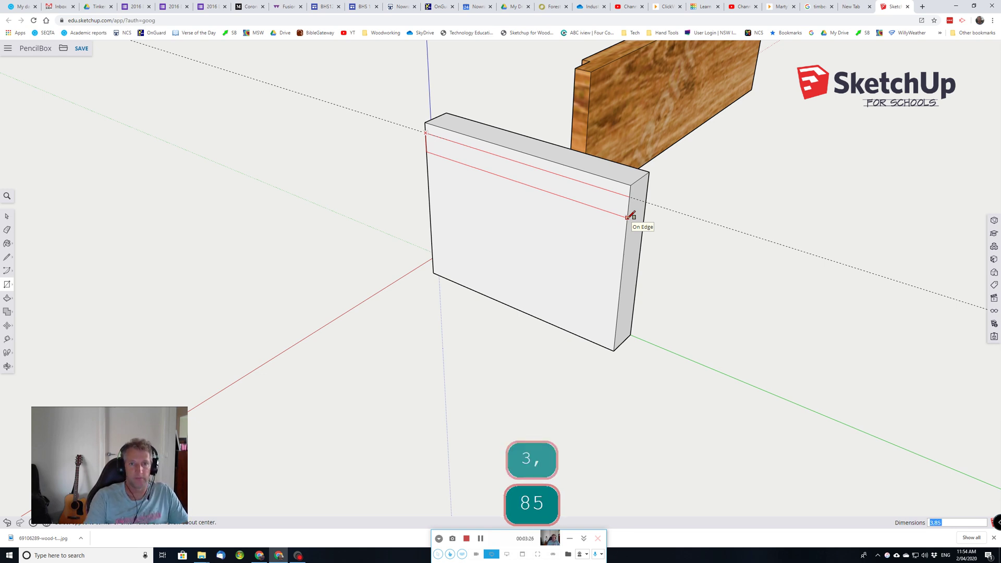
key(Return)
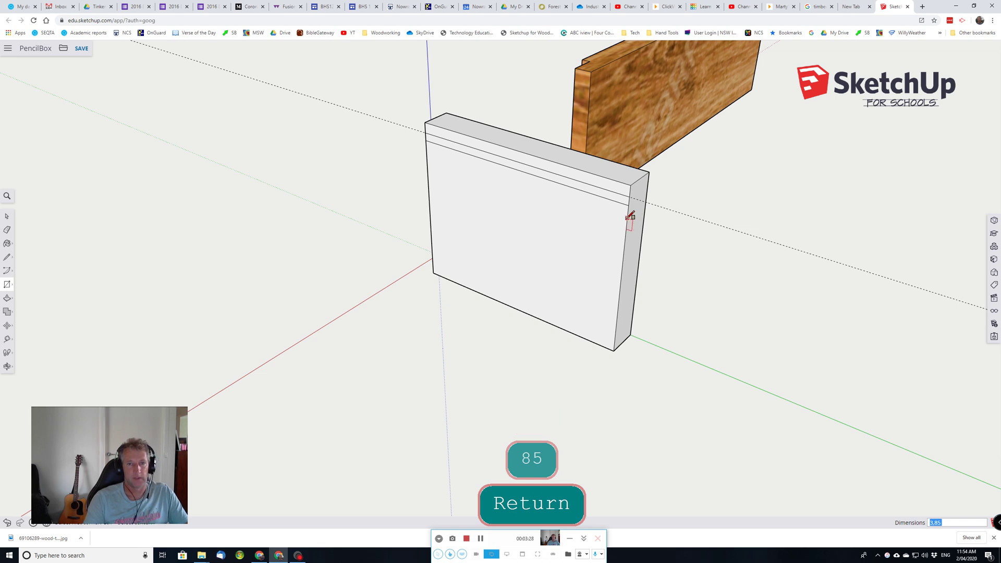
Step: Push/Pull the narrow strip 4 mm into the end panel to cut the groove, and erase the guide line
key(p)
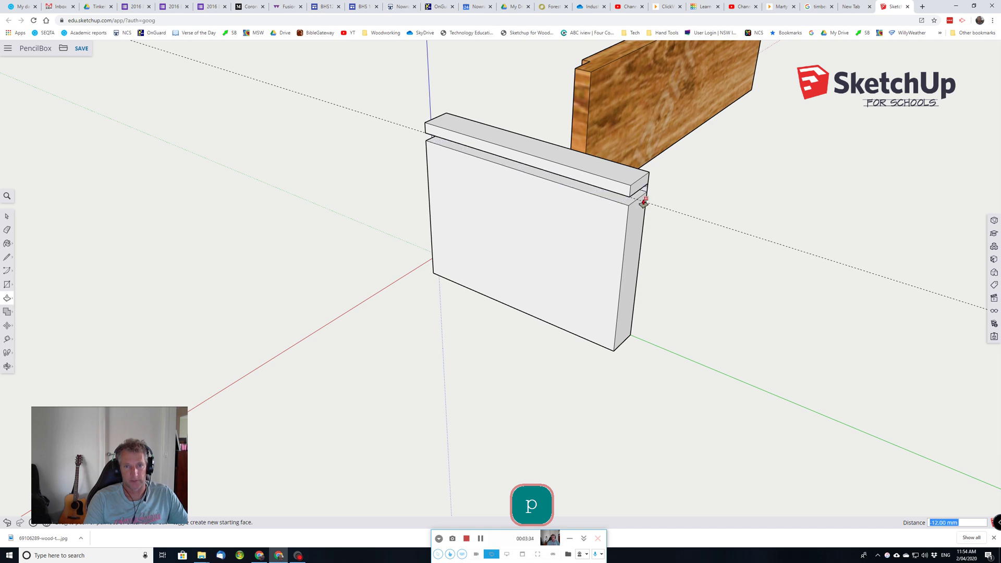
click(621, 195)
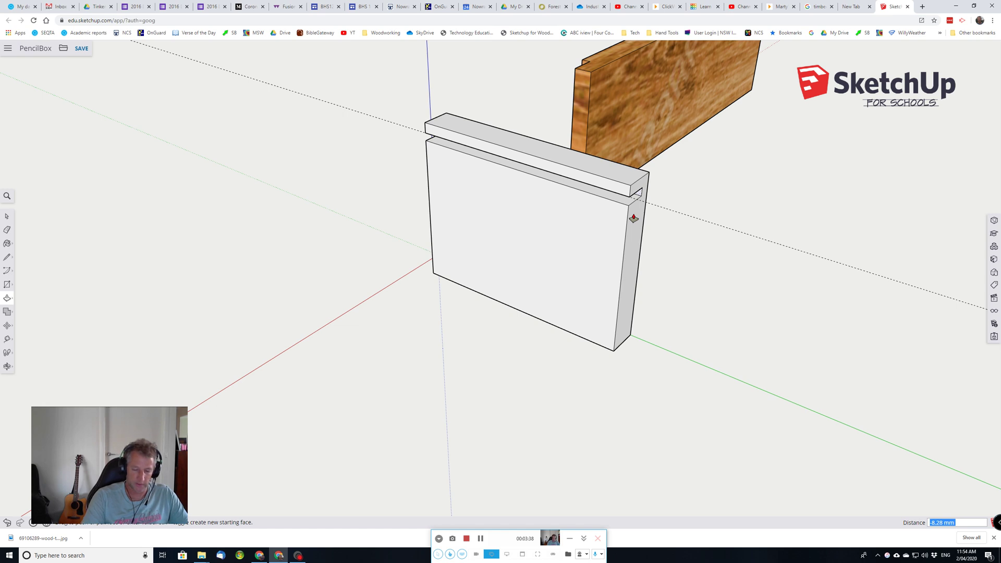
text(4)
key(Return)
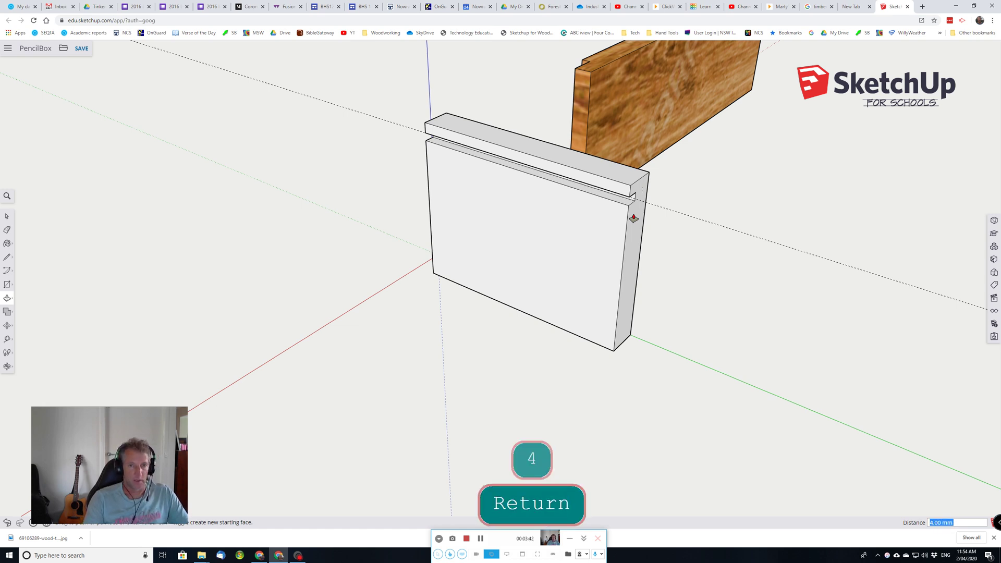
key(e)
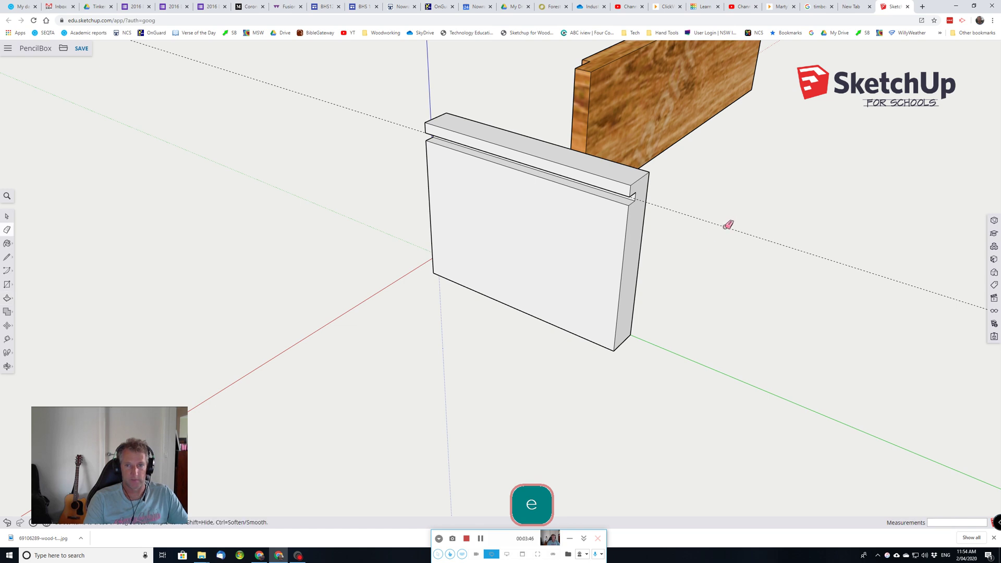
scroll(728, 226, down, 3)
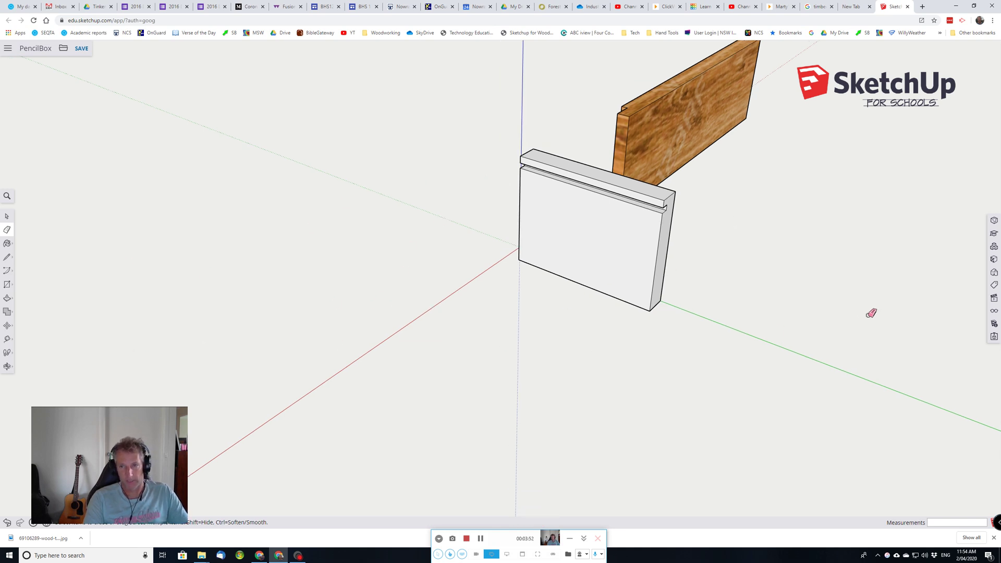
Step: Turn on the display of hidden objects and unhide the near side panel
click(994, 313)
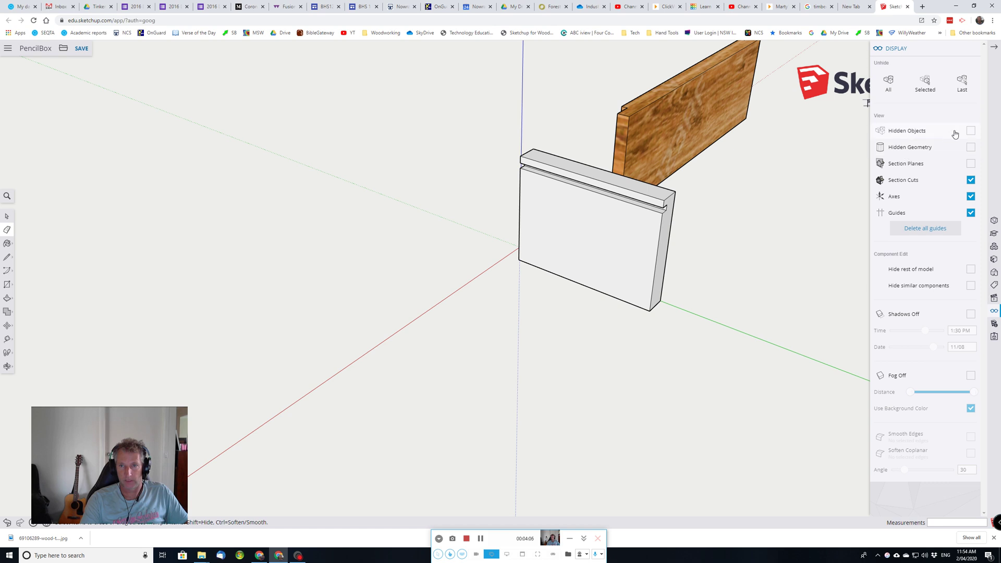
click(970, 132)
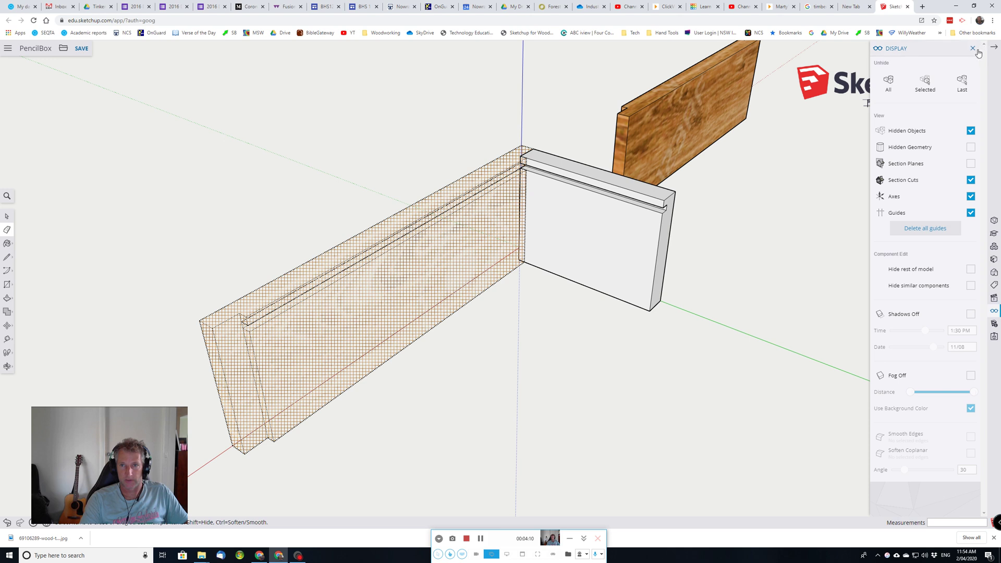
click(973, 49)
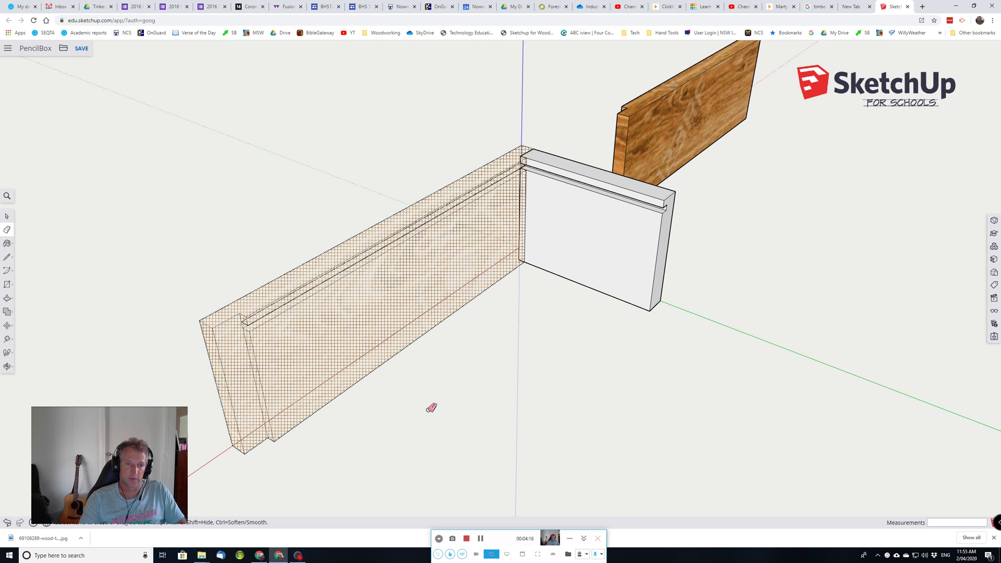
key(space)
right_click(373, 286)
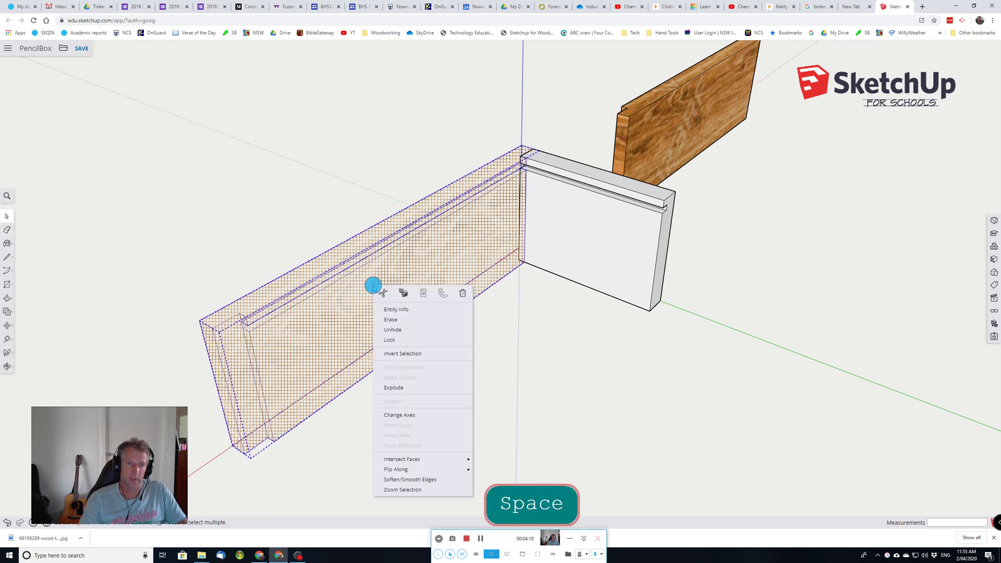
click(392, 330)
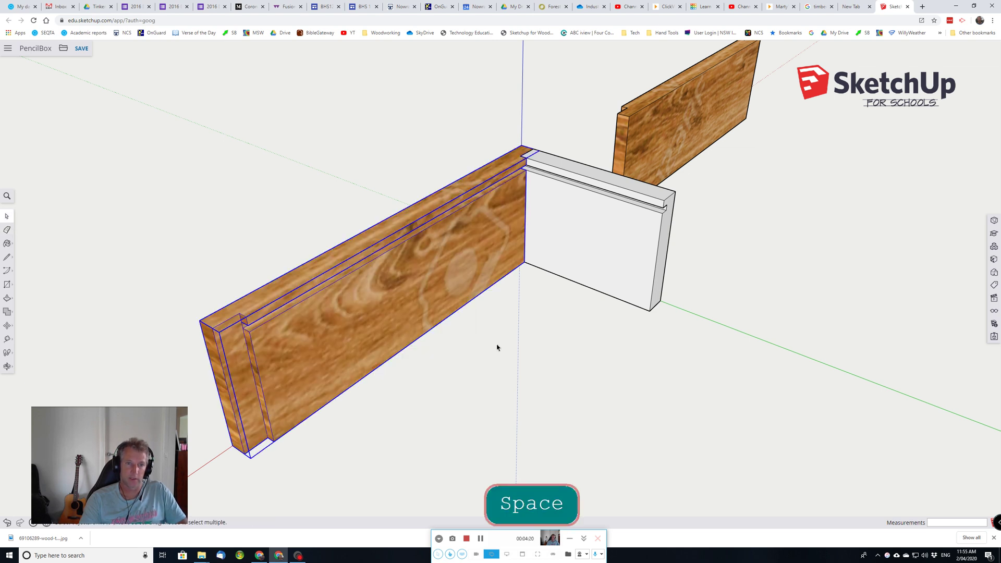
Step: Make the whole grooved end panel into a component named end1
click(619, 268)
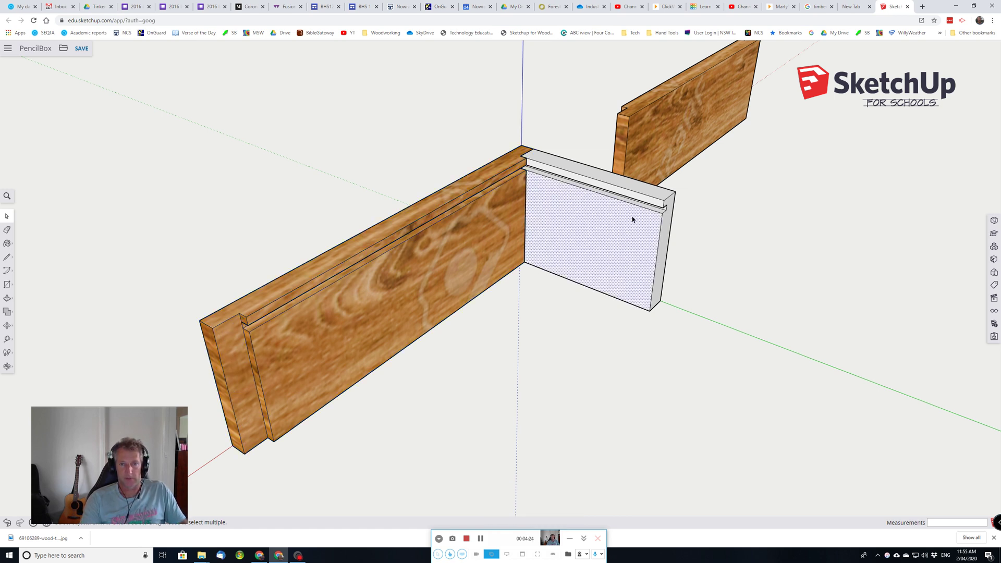
triple_click(606, 232)
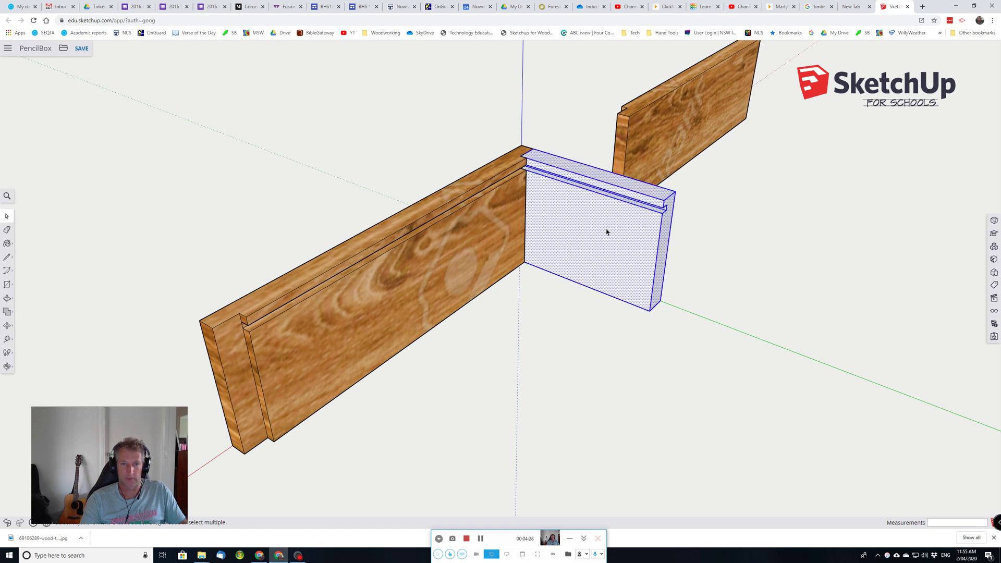
right_click(607, 232)
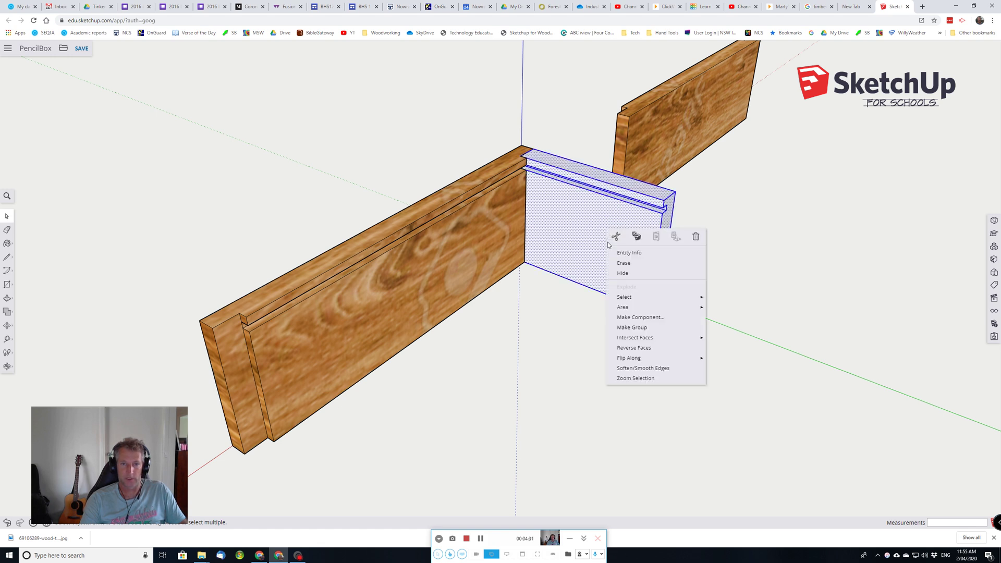
click(638, 317)
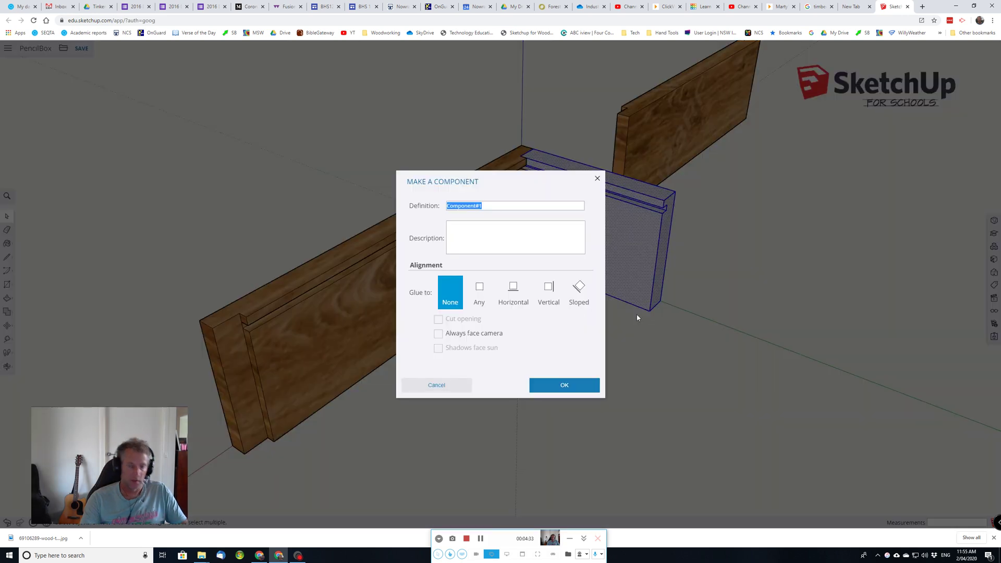
text(end)
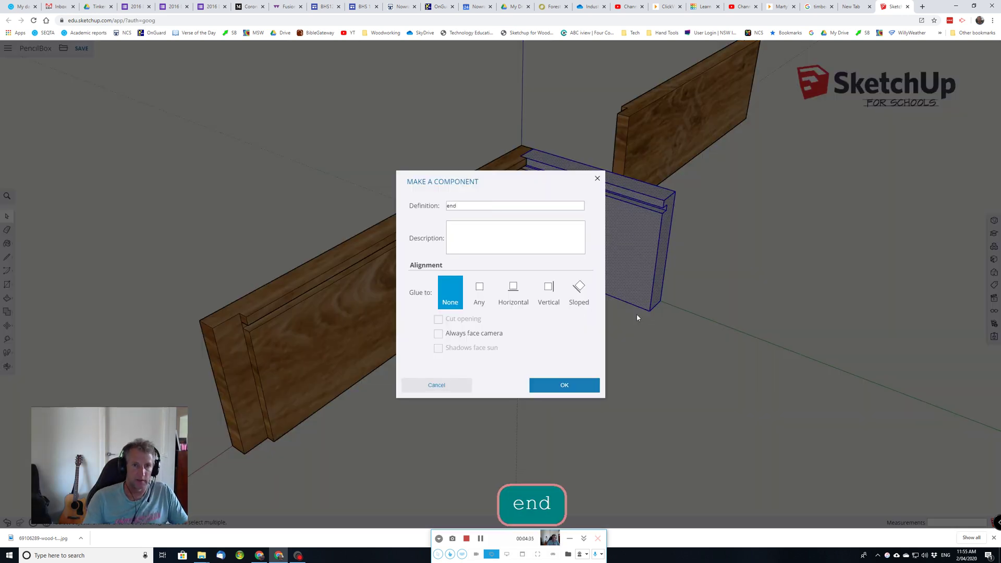
text(1)
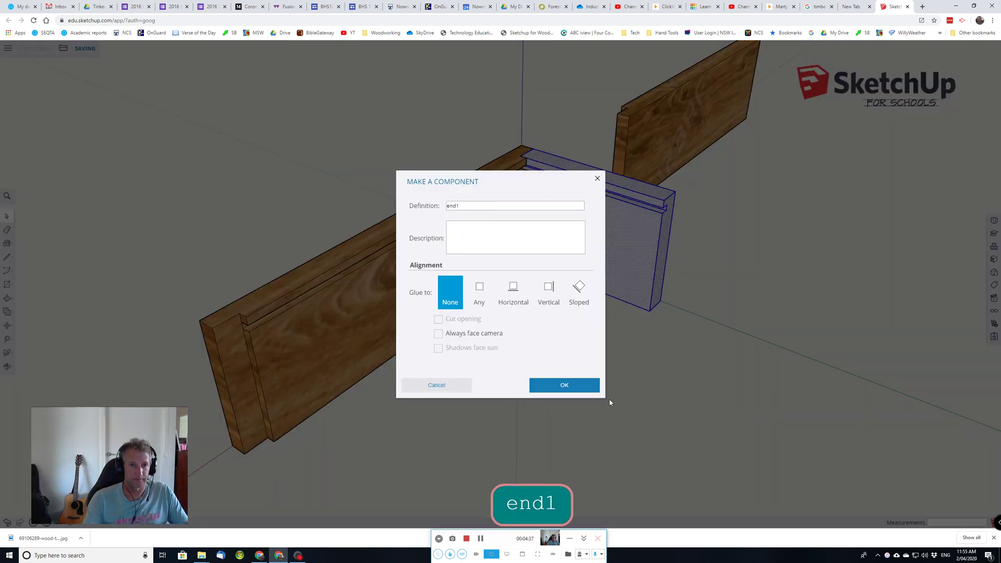
click(576, 386)
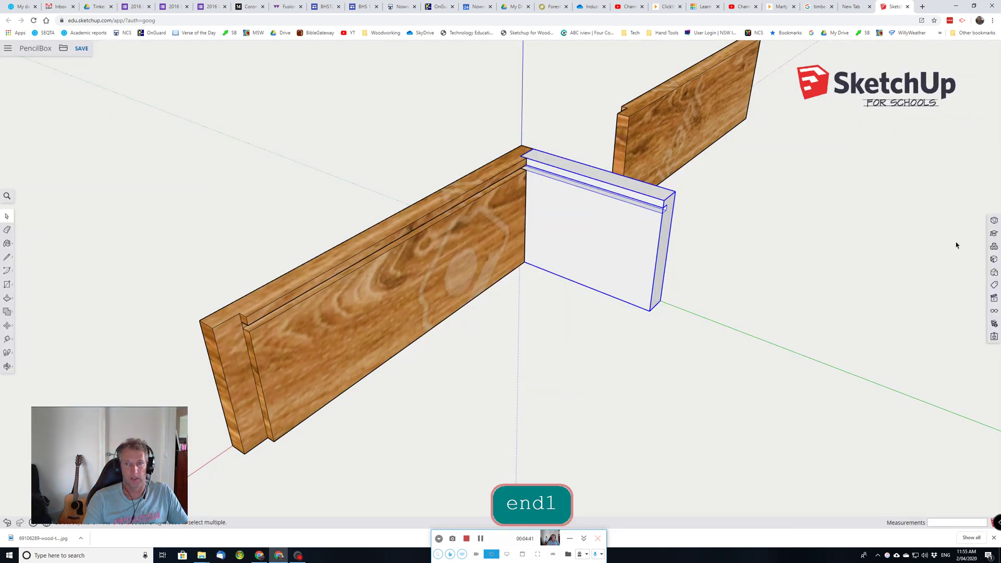
Step: Edit the material TG_shirt pattern 3 and open the image chooser for its texture
click(994, 260)
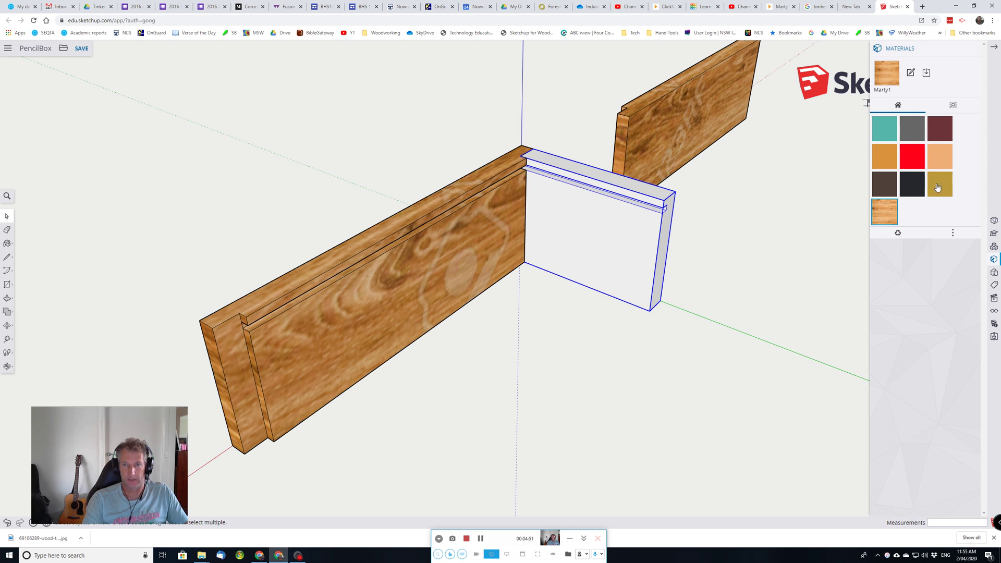
click(937, 187)
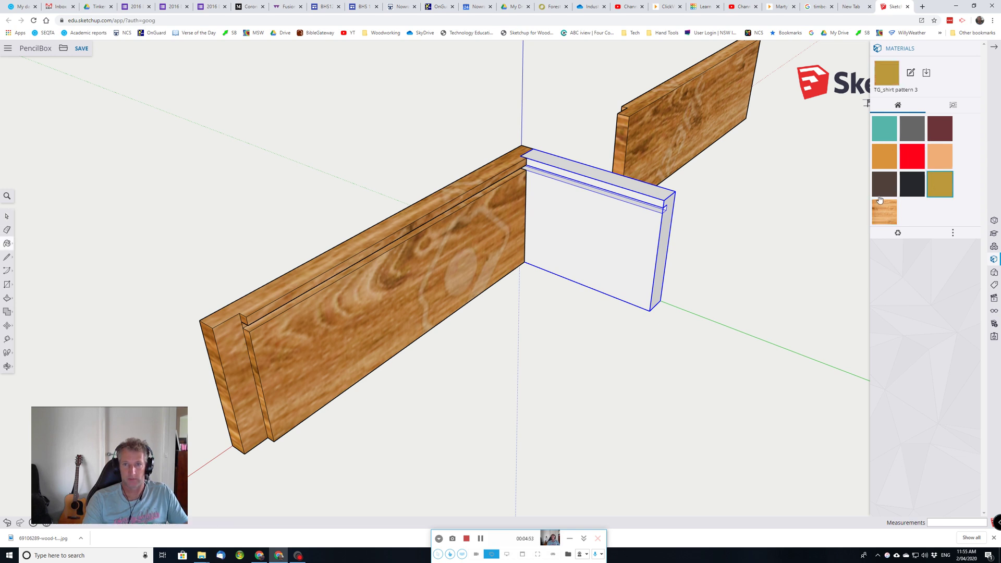
click(912, 76)
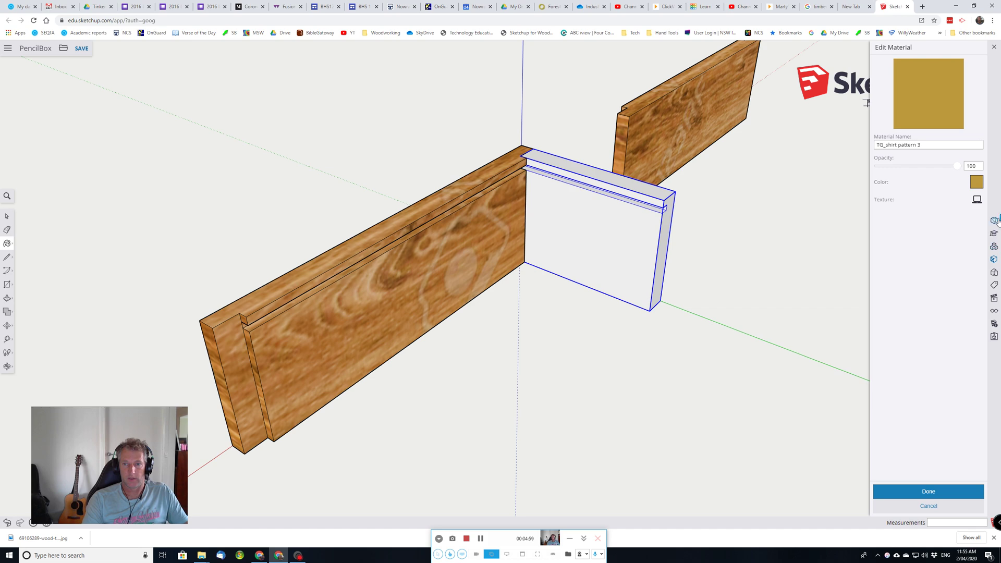
click(979, 201)
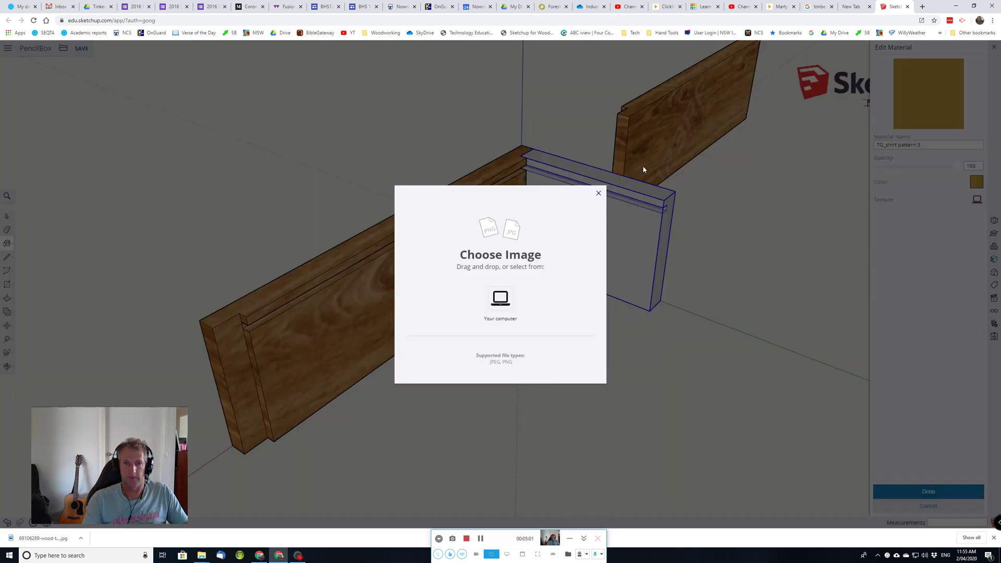
Step: Switch to the timber texture image search and save the light oak timber texture image to the Desktop as a JPEG
click(974, 5)
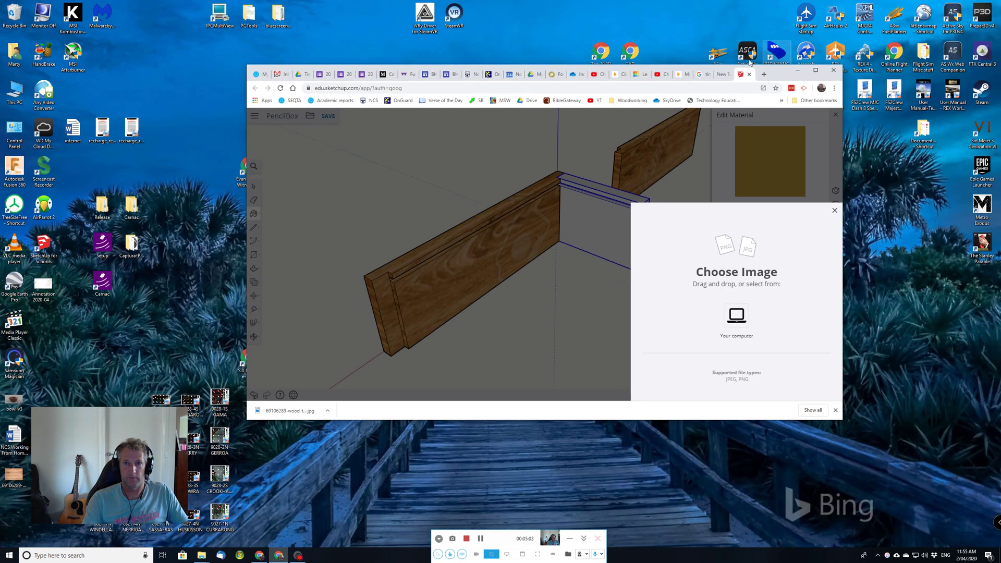
click(702, 75)
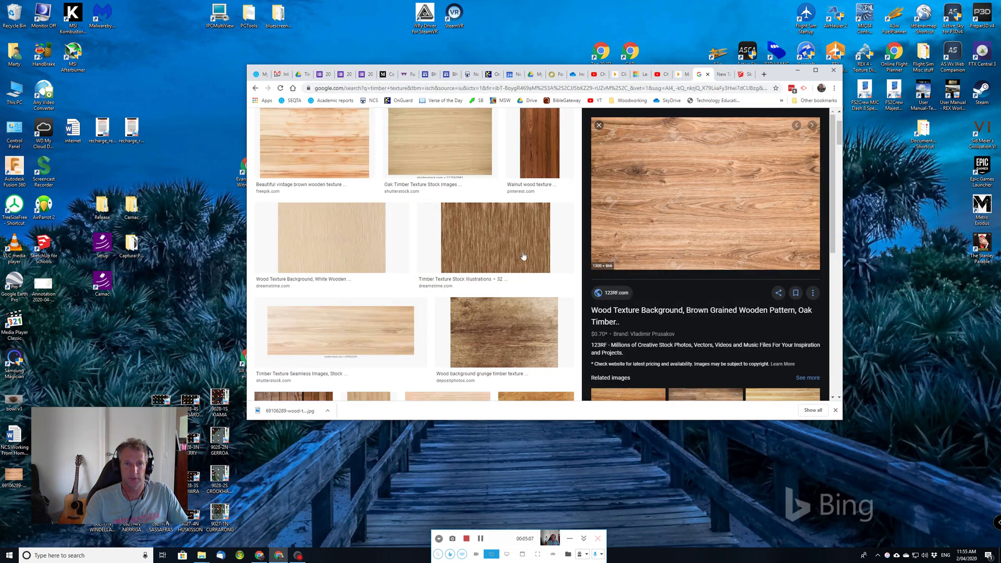
click(432, 150)
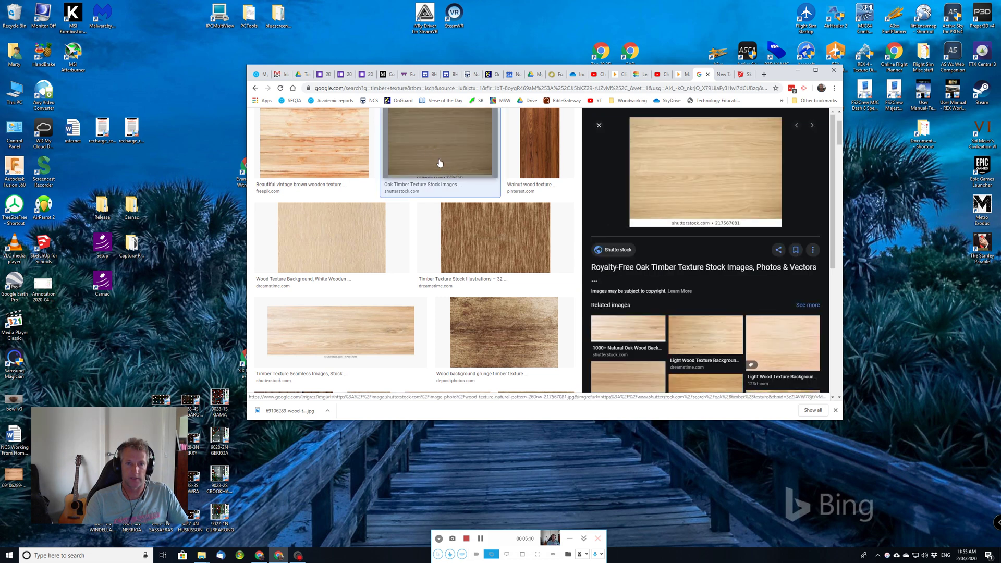
right_click(683, 183)
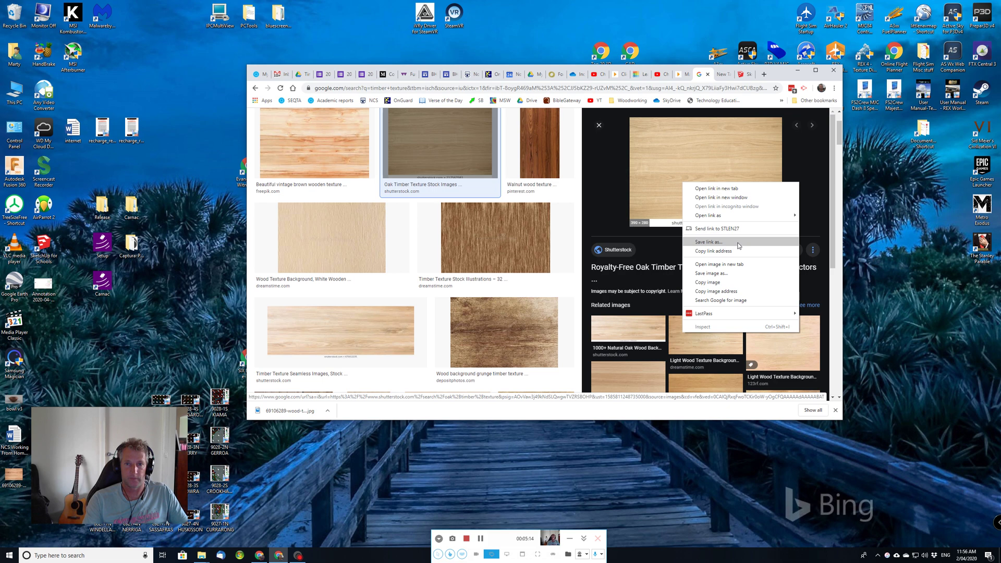
click(724, 273)
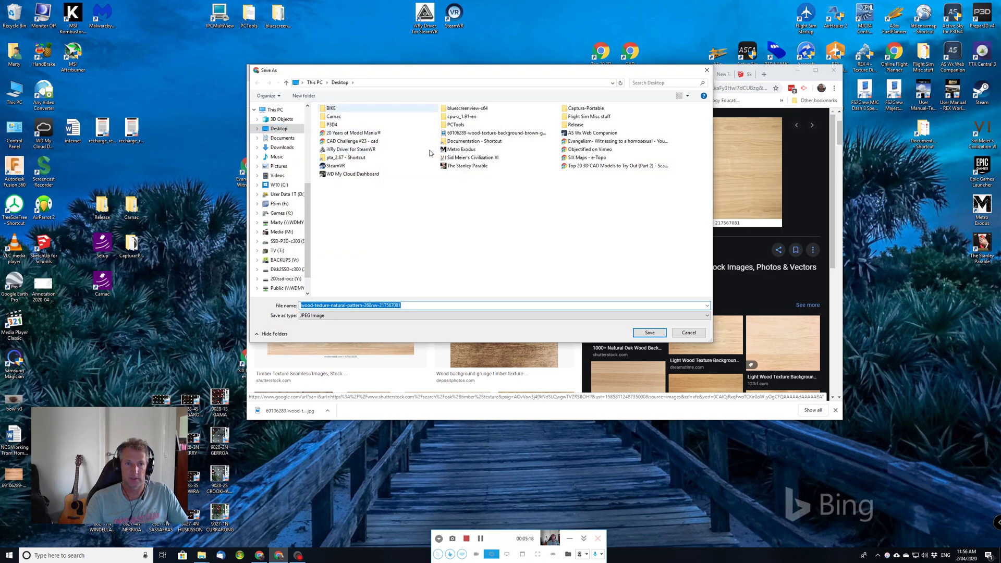
click(651, 333)
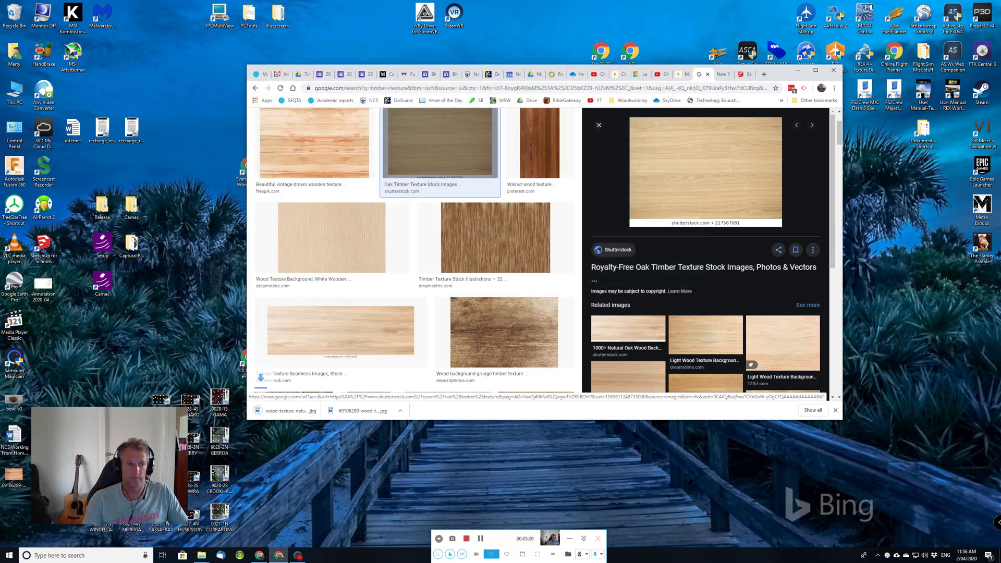
Step: Return to the PencilBox model and apply the downloaded wood-texture-natural-pattern-260nw-217567081.jpg as the material's texture
click(744, 74)
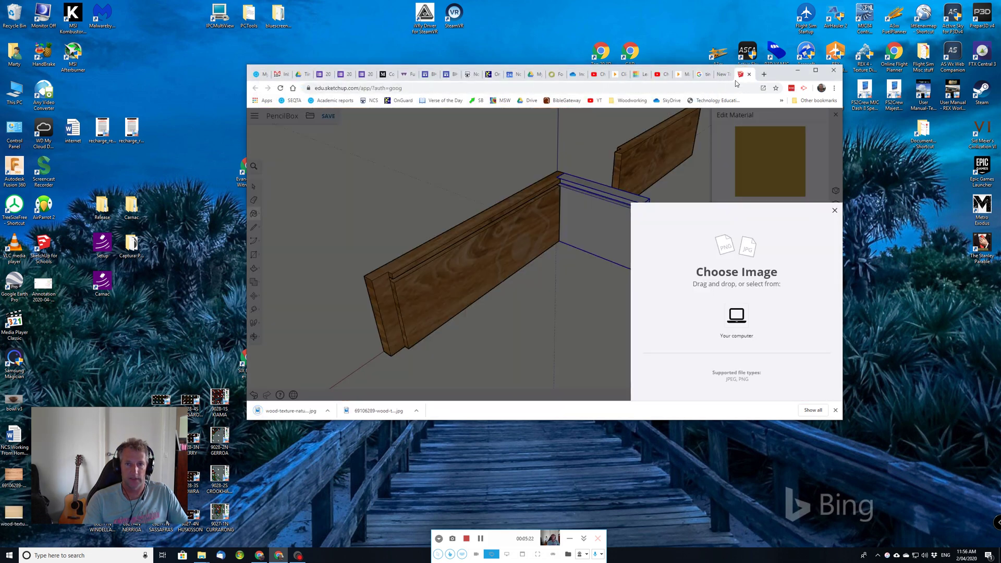
mouse_move(15, 514)
mouse_down()
mouse_move(172, 479)
mouse_move(746, 303)
mouse_up()
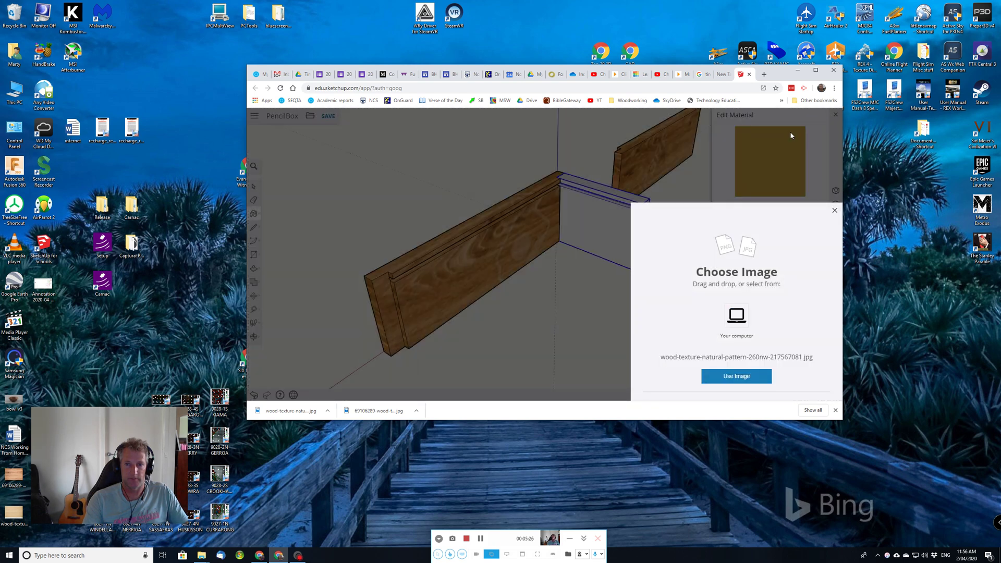
click(815, 70)
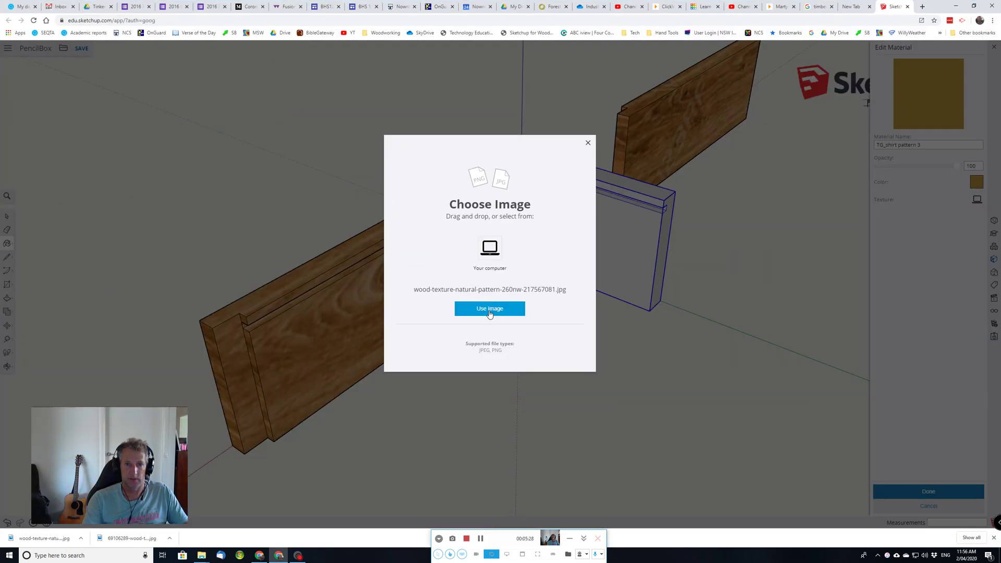
click(490, 309)
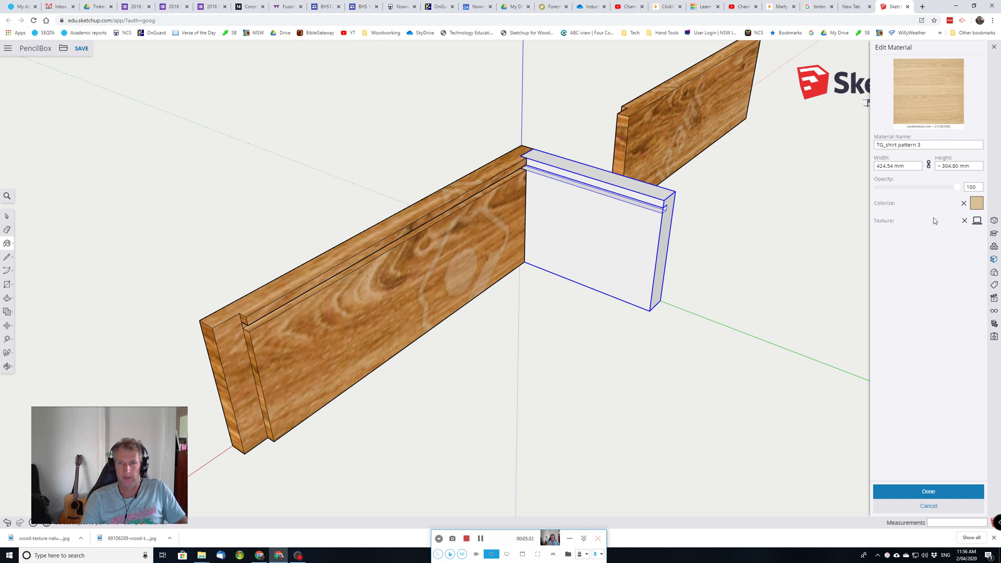
Step: Rename the material TG_shirt pattern 3 to the author's first name followed by 2 and save the material edit
click(917, 145)
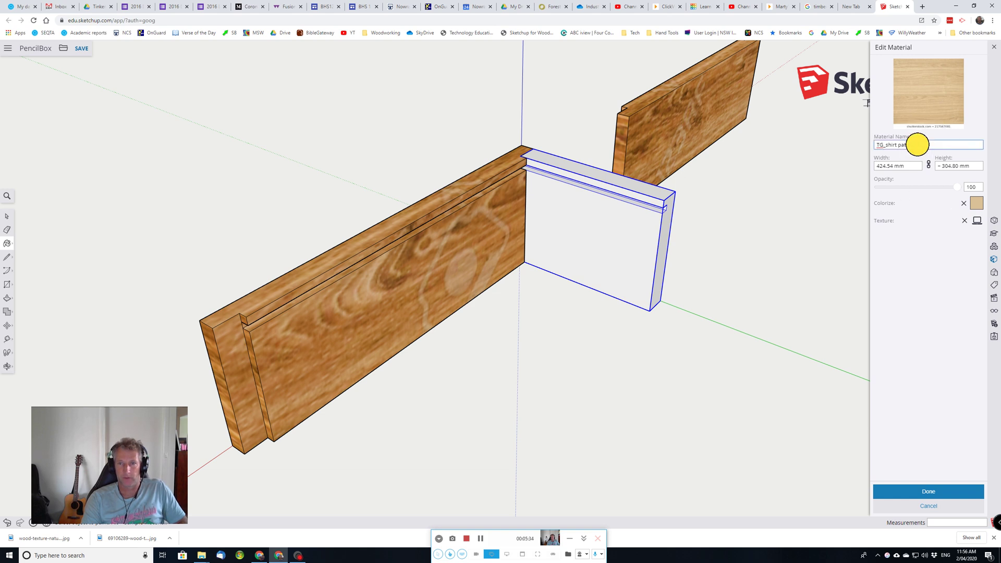
drag(922, 145, 835, 137)
text(Marty)
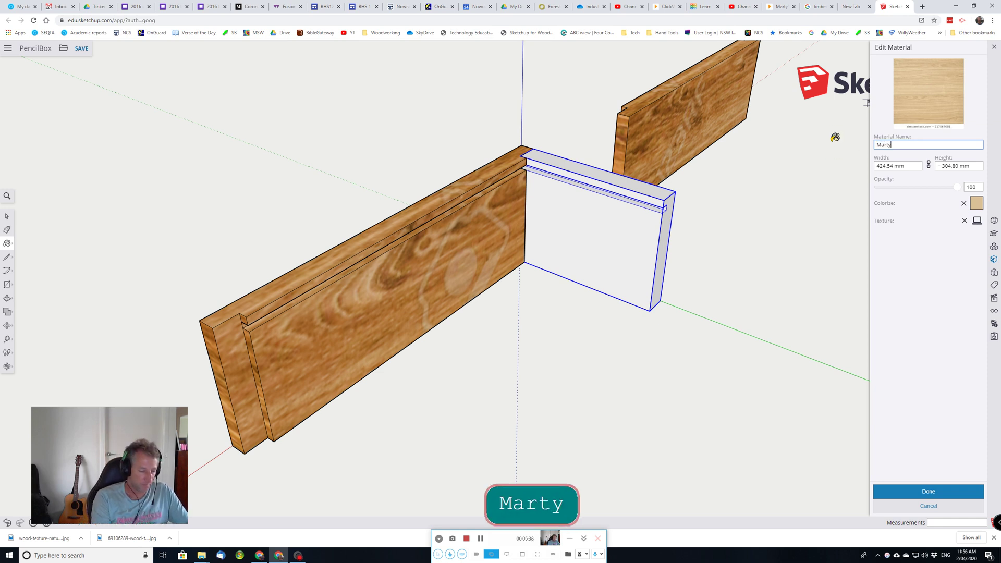
text(2)
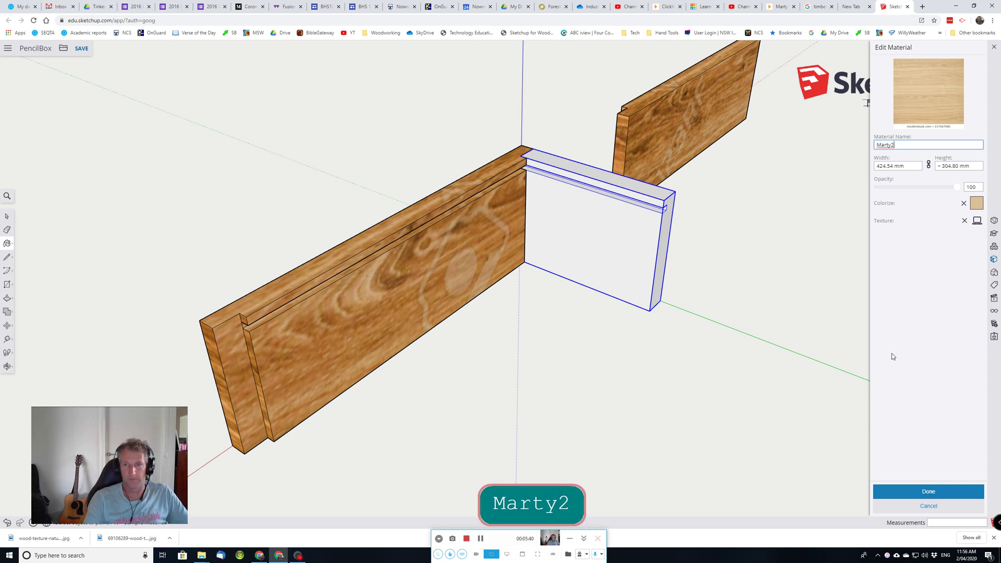
click(976, 205)
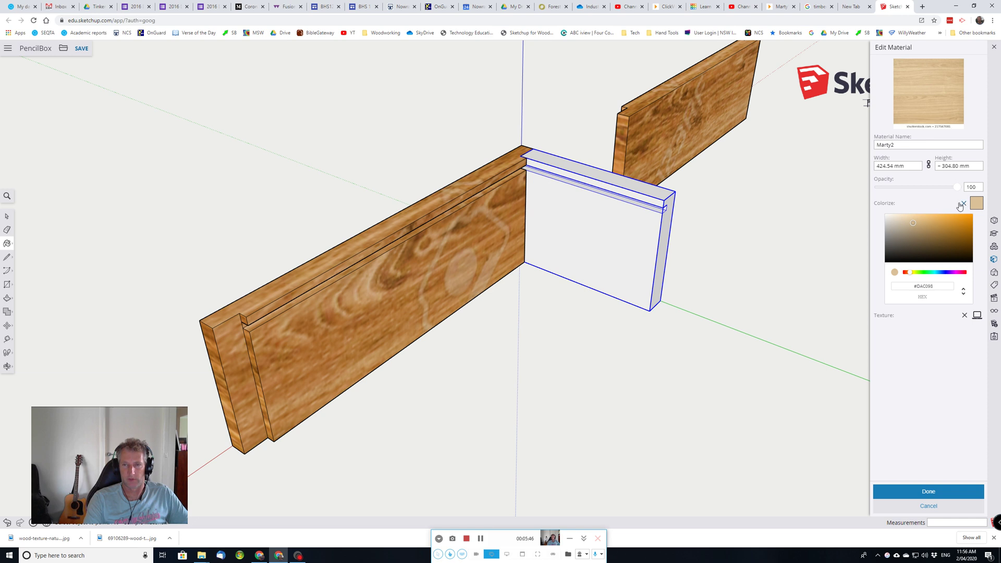
click(929, 491)
Step: Paint the end1 component with the newly renamed timber material
click(620, 247)
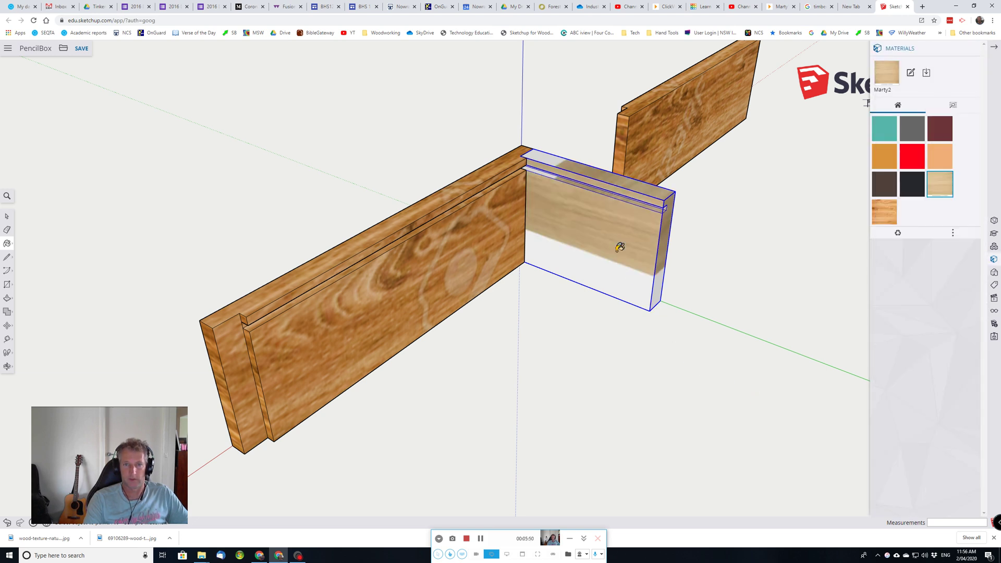
scroll(602, 274, up, 2)
scroll(605, 271, down, 2)
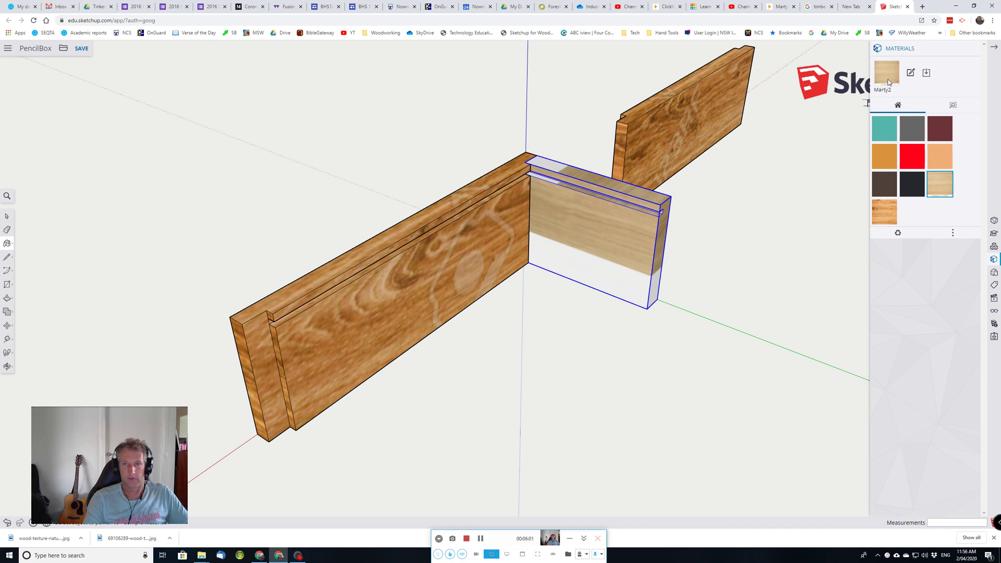
Step: Open the timber material for editing, switch to the image search, and save Dreamstime's Light Wood Texture Background Surface image to the Desktop as a JPEG
click(911, 73)
click(816, 7)
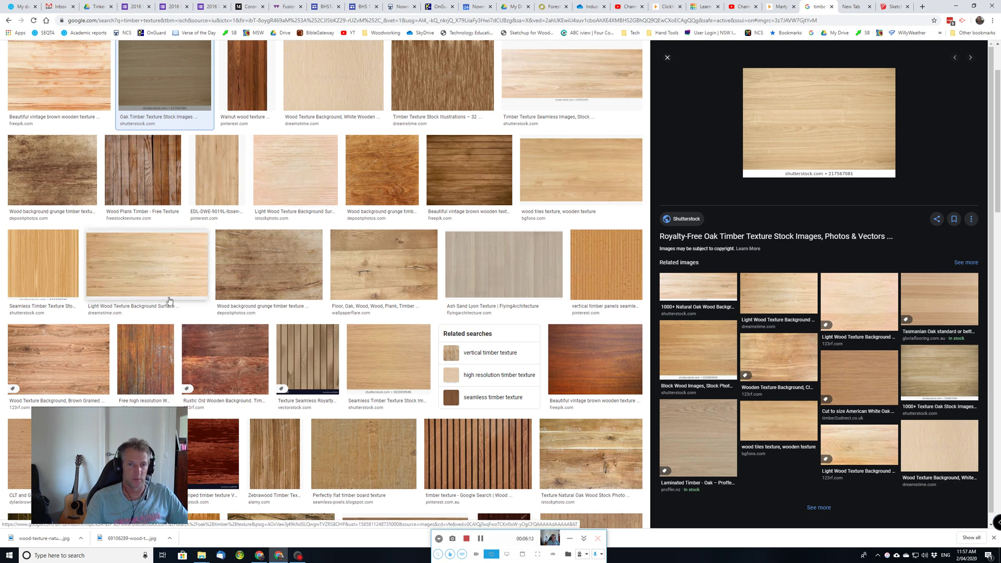
click(125, 270)
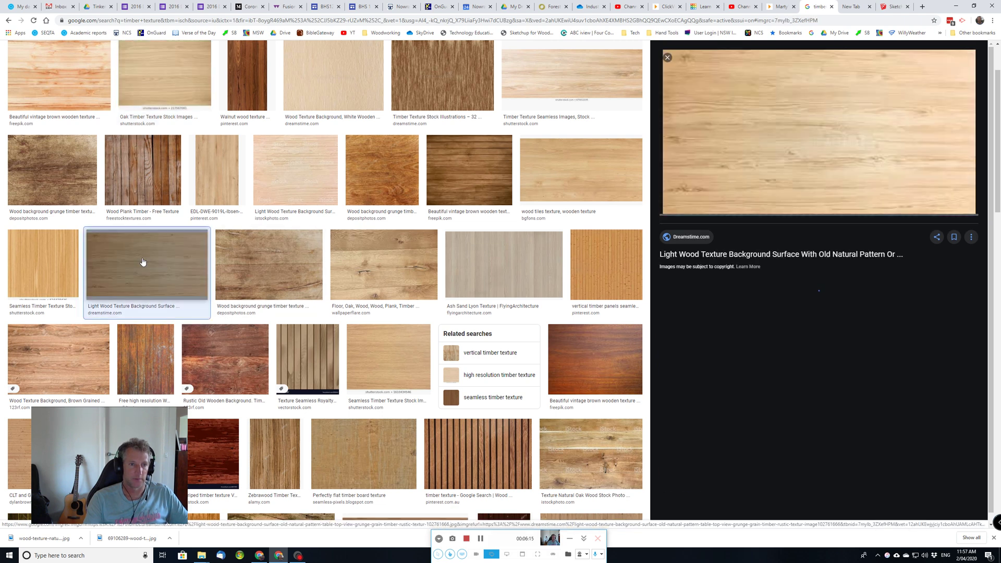
right_click(853, 121)
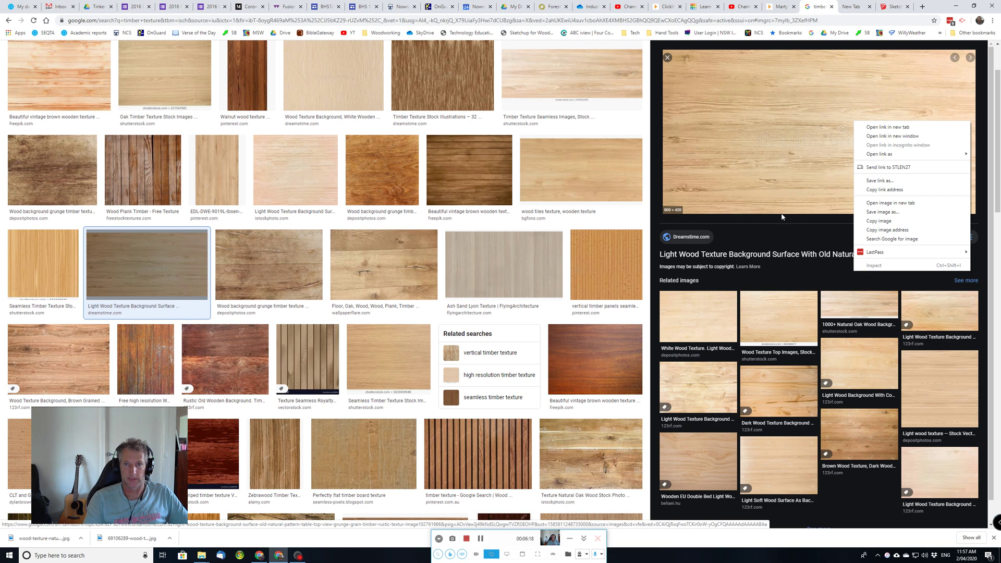
click(894, 215)
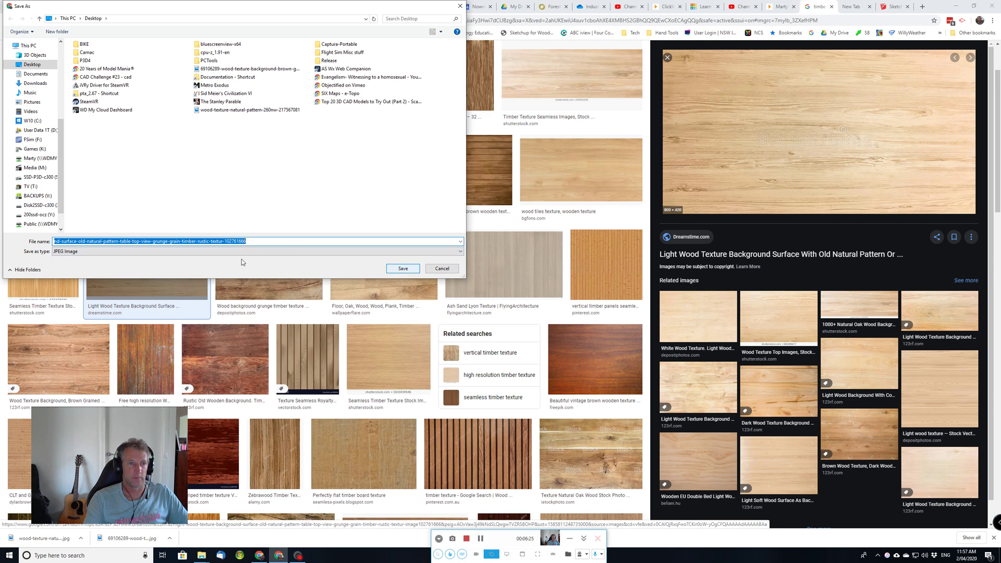
click(394, 267)
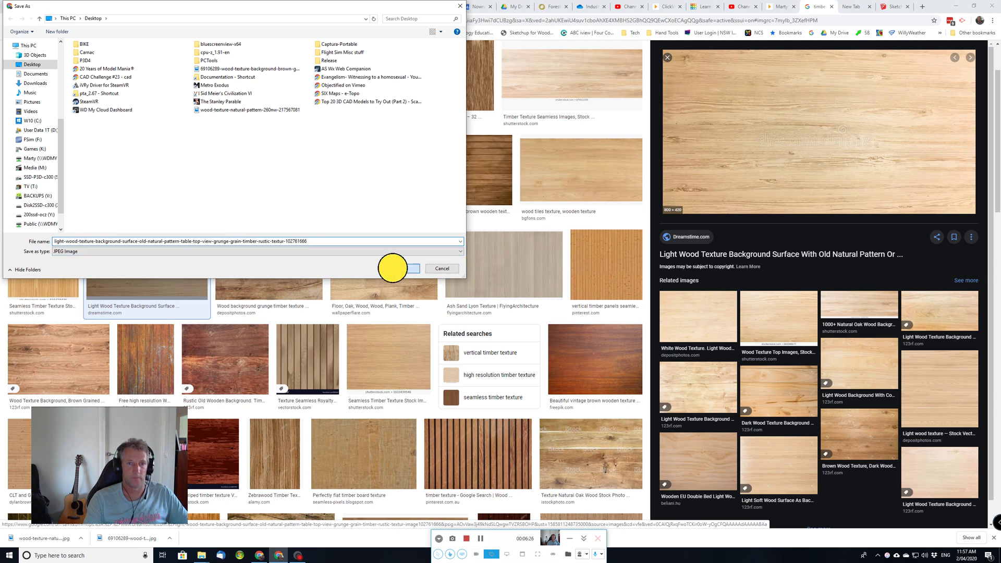
Step: Replace the timber material's texture with the saved light-wood-texture image in the PencilBox model, save the edit, and close the materials list
click(893, 7)
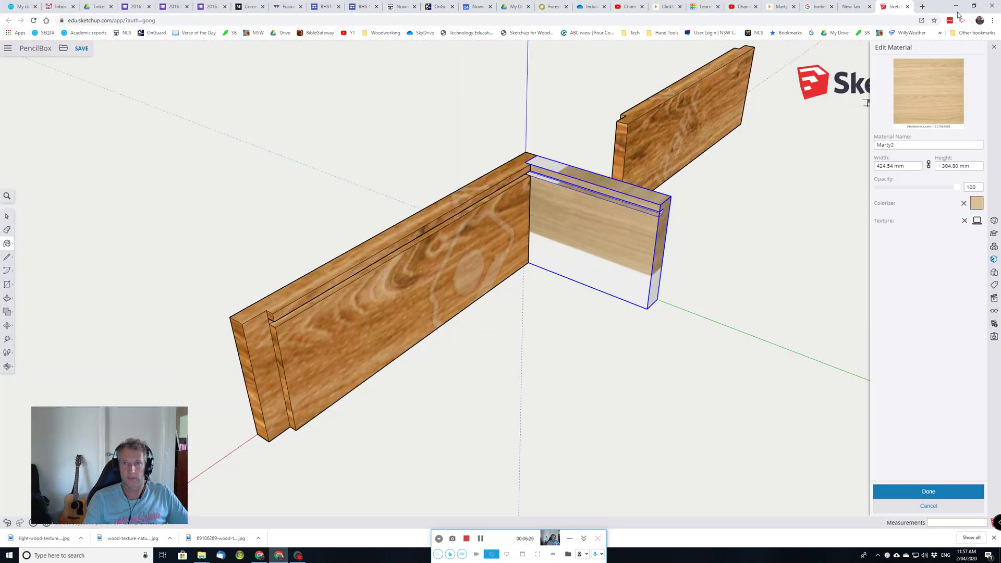
click(974, 6)
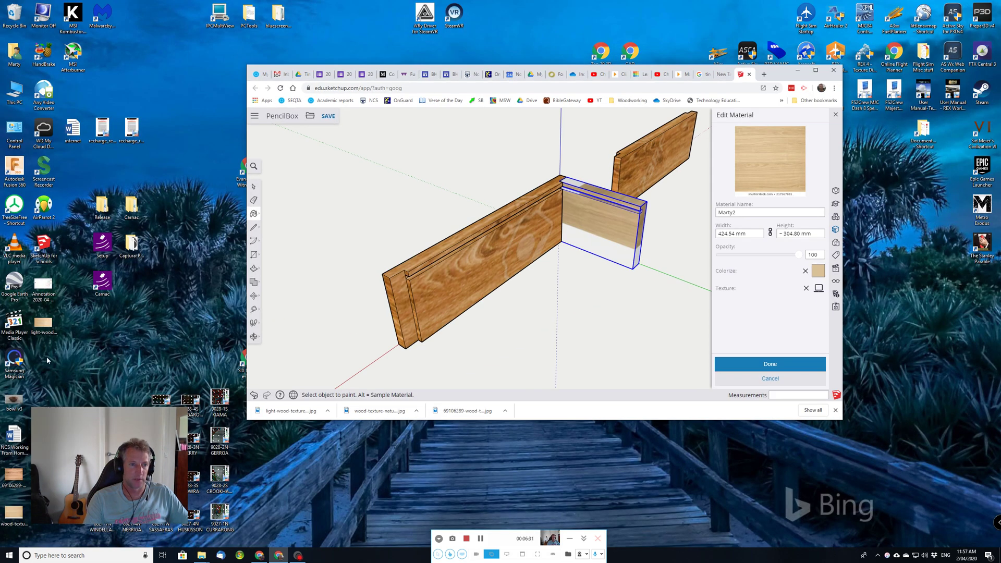
mouse_move(46, 333)
mouse_down()
mouse_move(519, 315)
mouse_move(566, 284)
mouse_move(110, 362)
mouse_move(47, 334)
mouse_up()
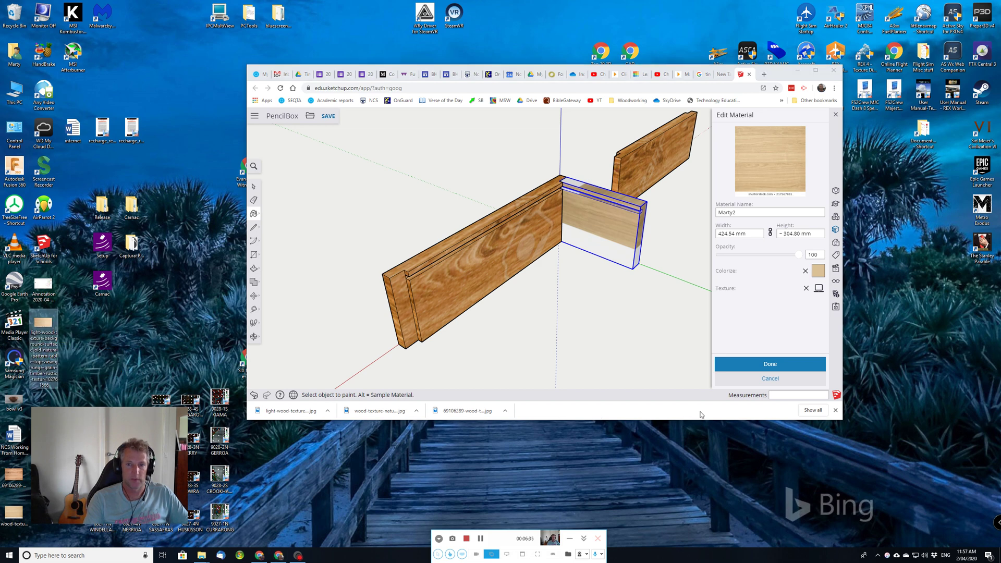
click(819, 289)
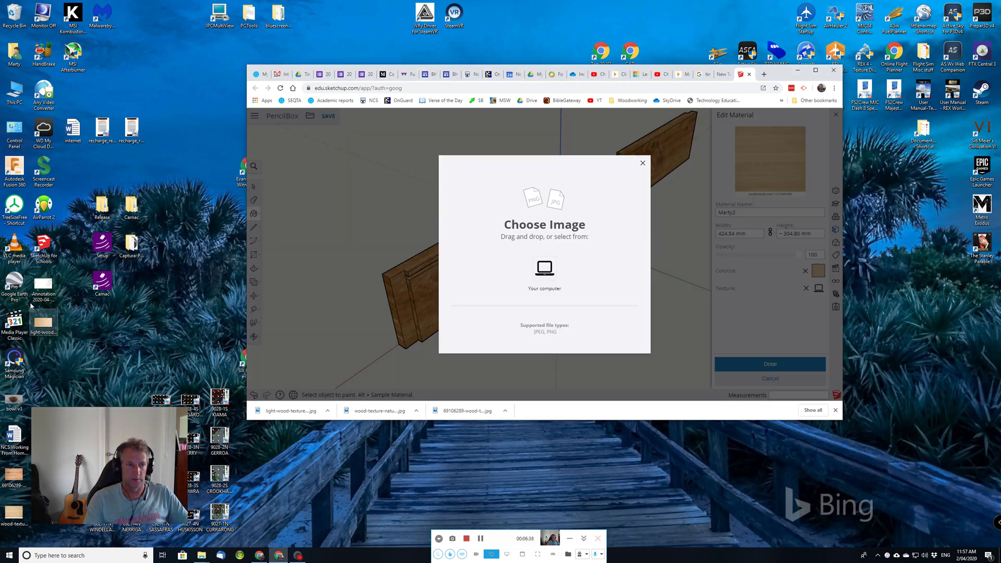
drag(45, 320, 476, 299)
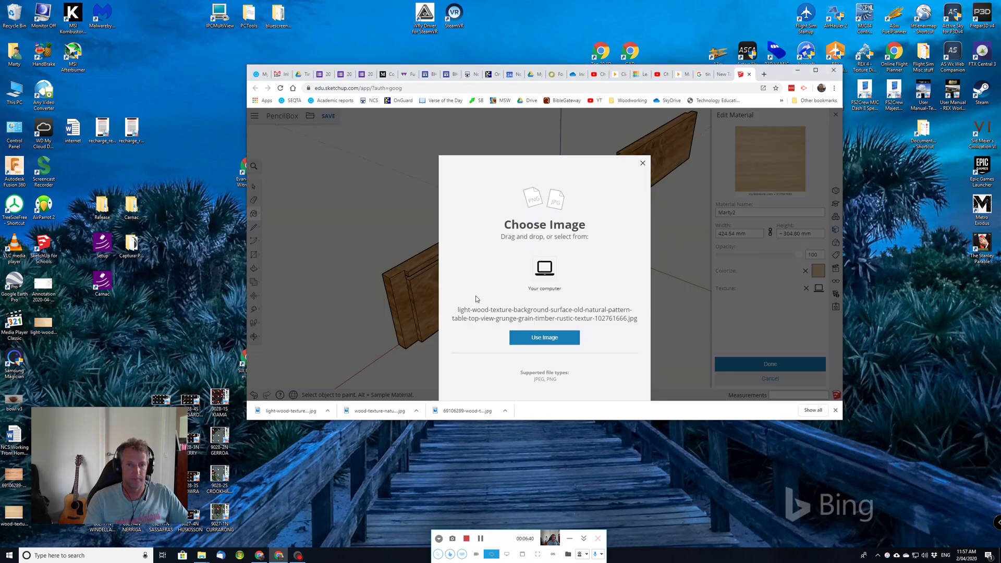
click(525, 336)
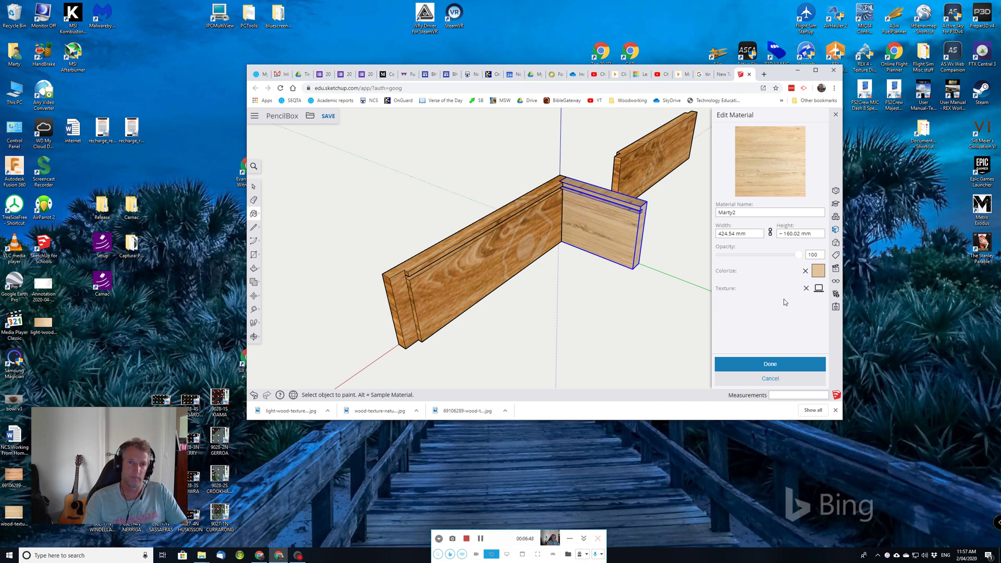
click(774, 365)
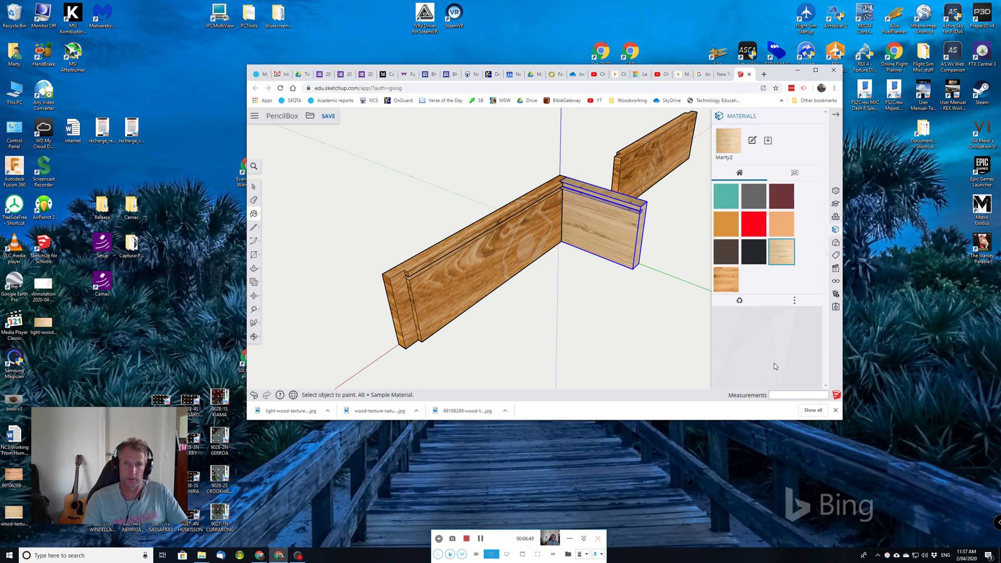
click(816, 70)
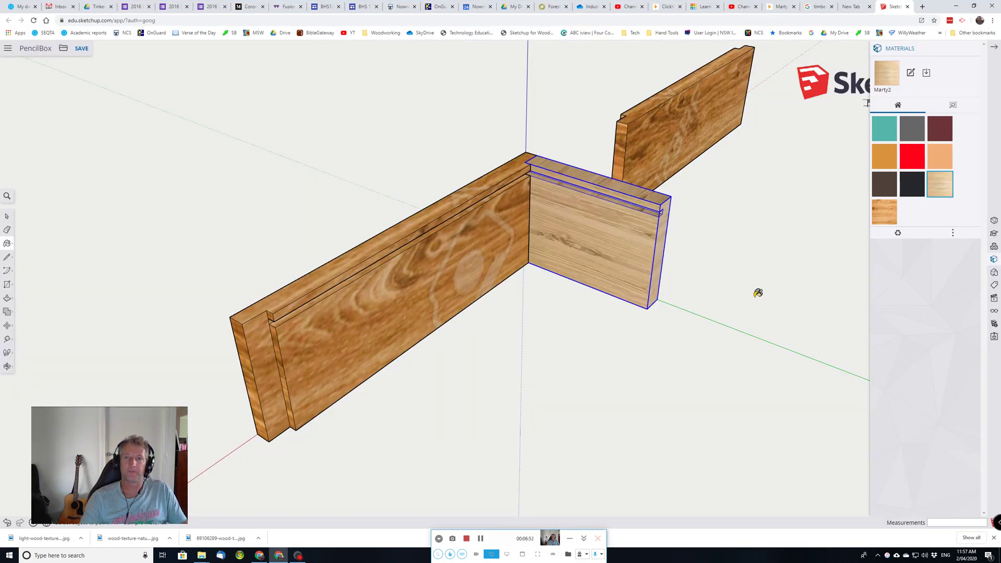
click(980, 51)
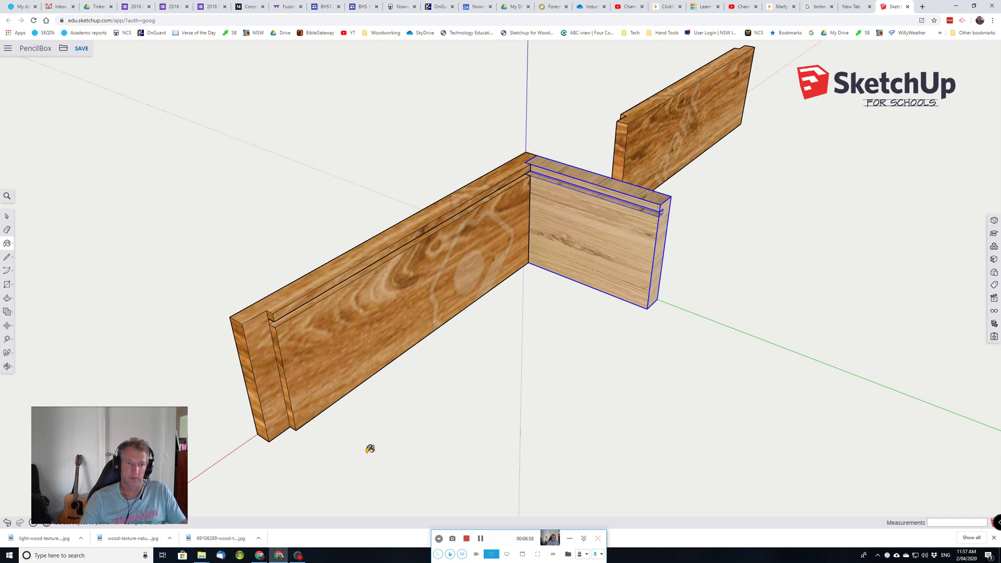
key(space)
Step: Draw a 58 x 12 mm rectangle on the rebate at the near end of the side panel, up to the groove's lower edge
mouse_move(351, 417)
shift+middle_down()
mouse_move(335, 418)
mouse_move(368, 400)
mouse_move(329, 429)
mouse_move(426, 369)
shift+middle_up()
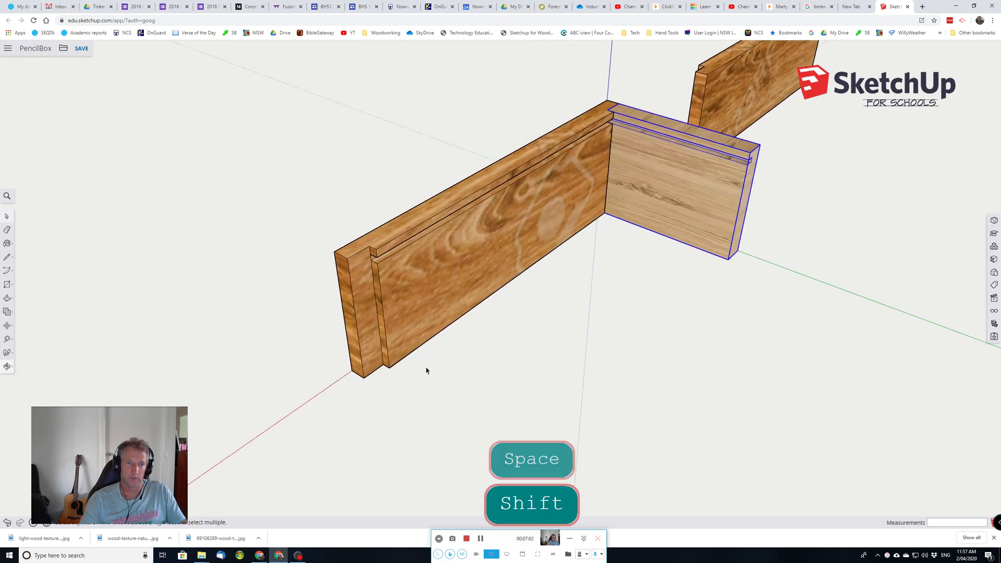
key(r)
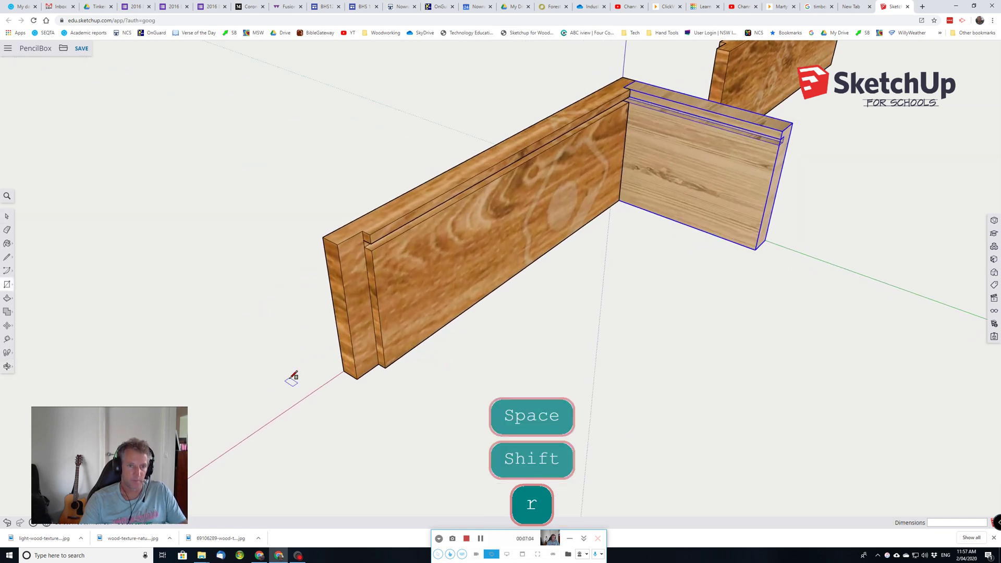
click(357, 379)
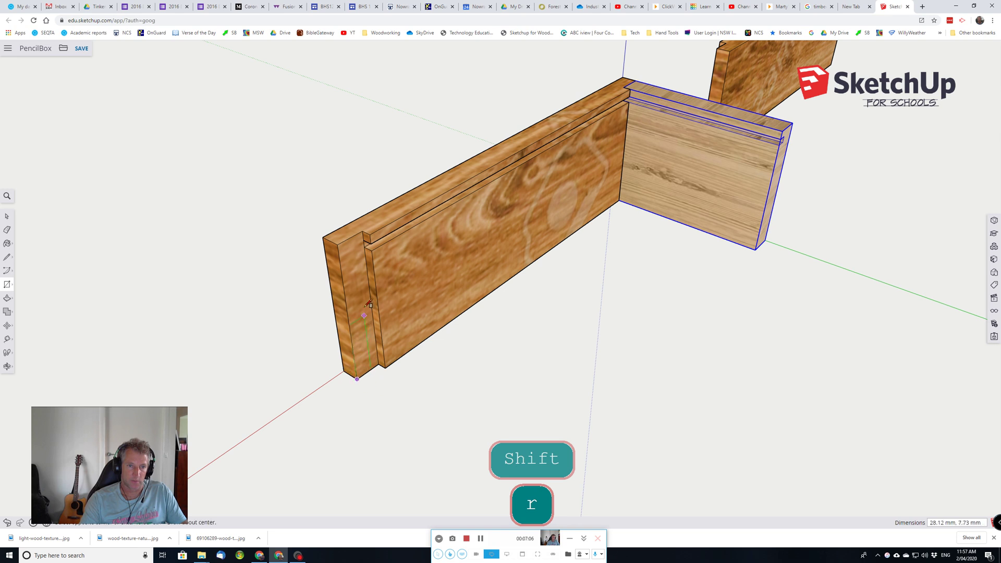
click(365, 245)
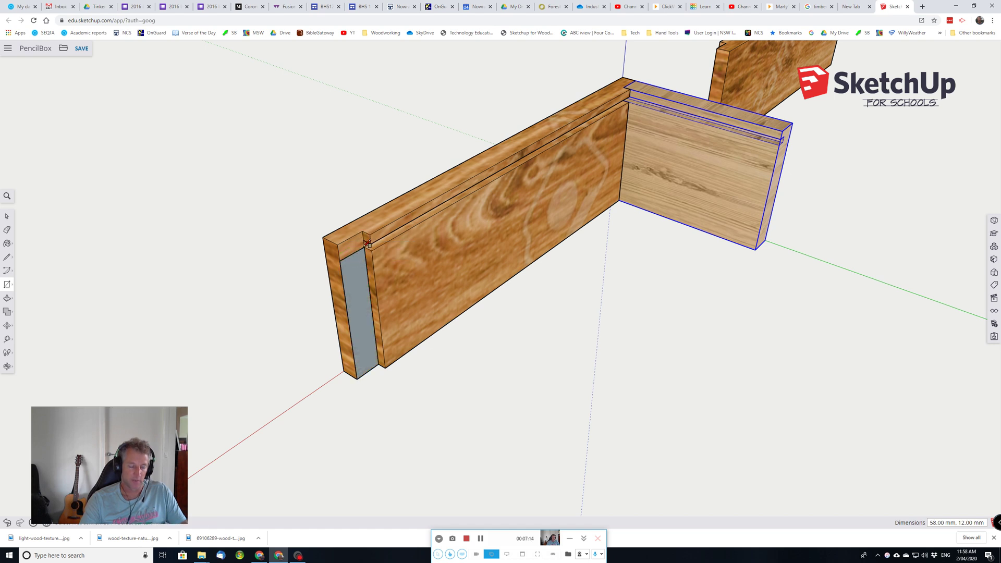
Step: Push/Pull the rebate rectangle 85 mm to match the outer edge of end1, forming the second end panel
key(p)
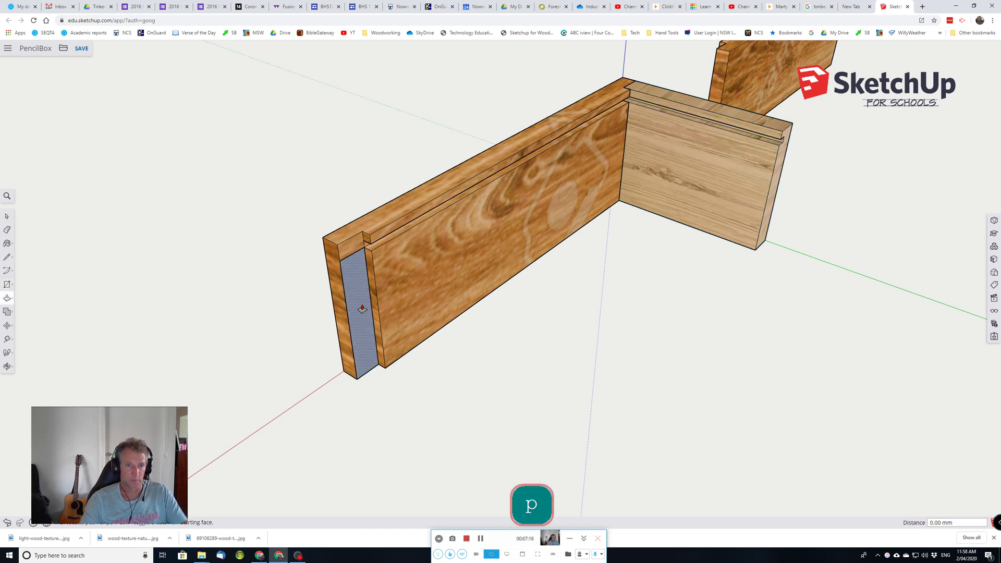
click(364, 324)
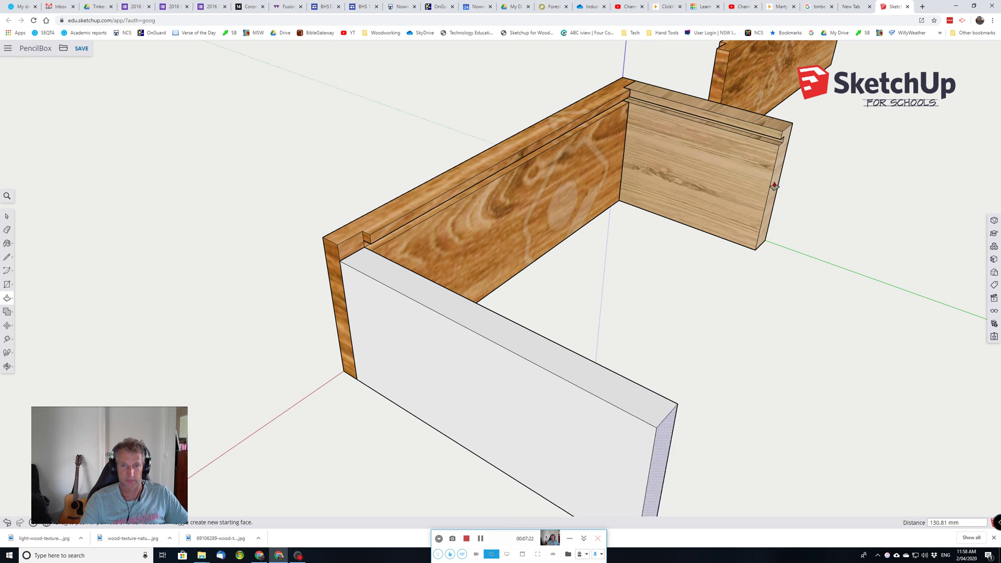
click(770, 189)
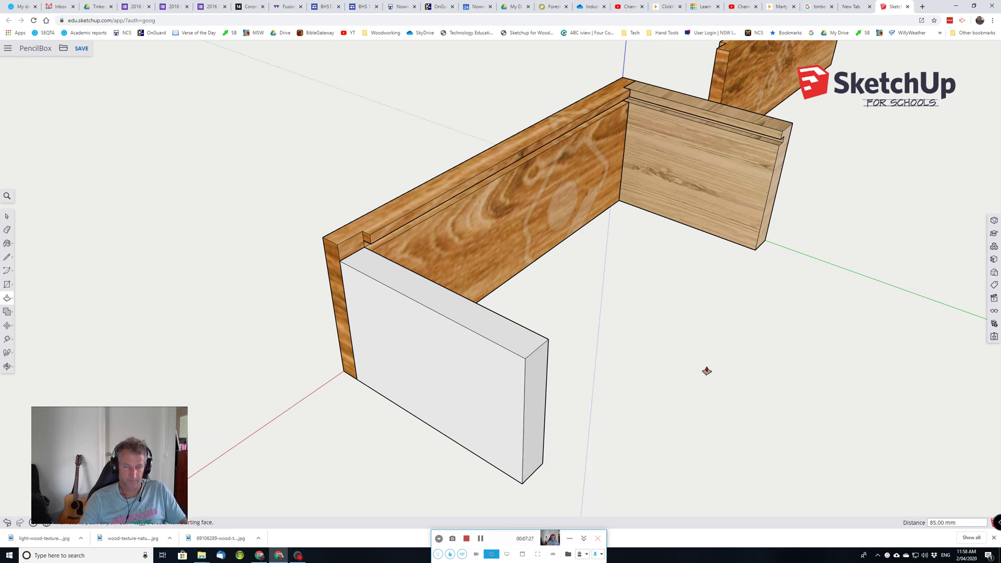
key(space)
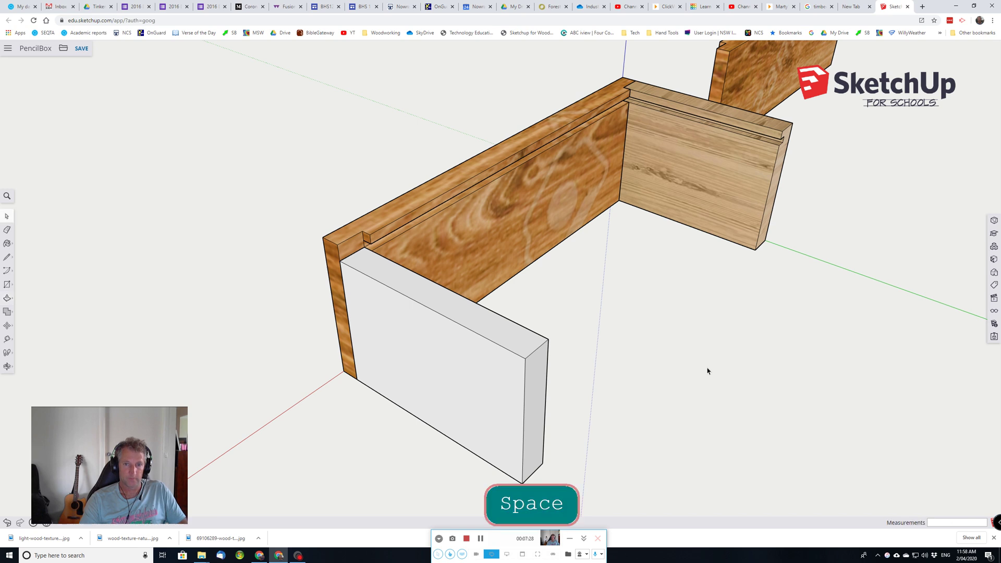
Step: Make the whole second end panel into a component named end2
click(483, 387)
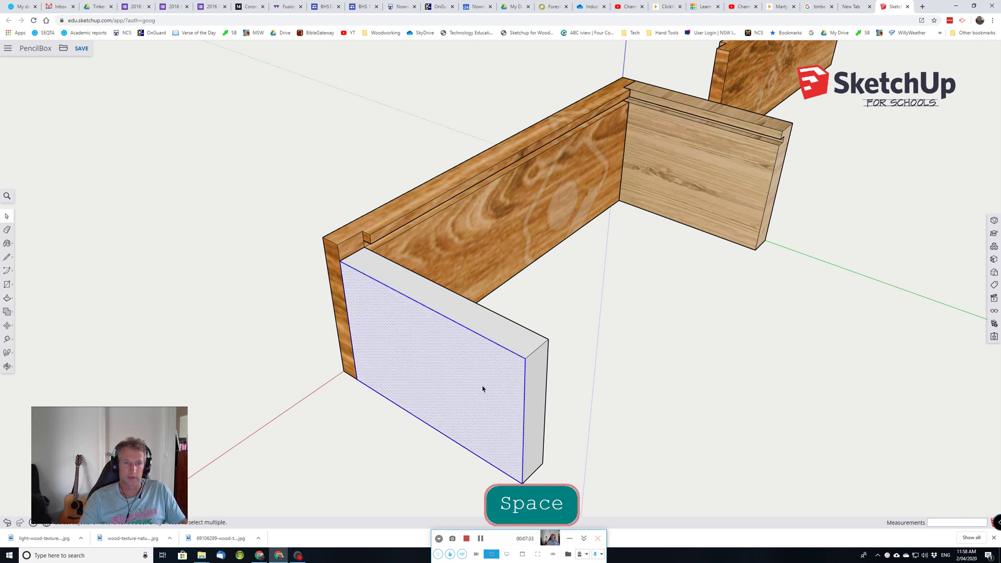
triple_click(482, 387)
right_click(482, 386)
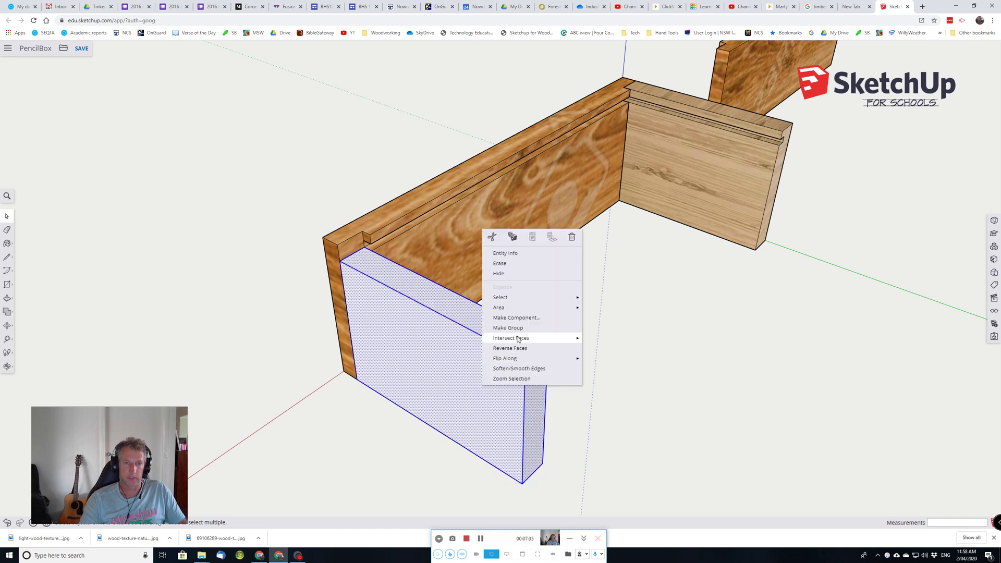
click(519, 318)
text(e)
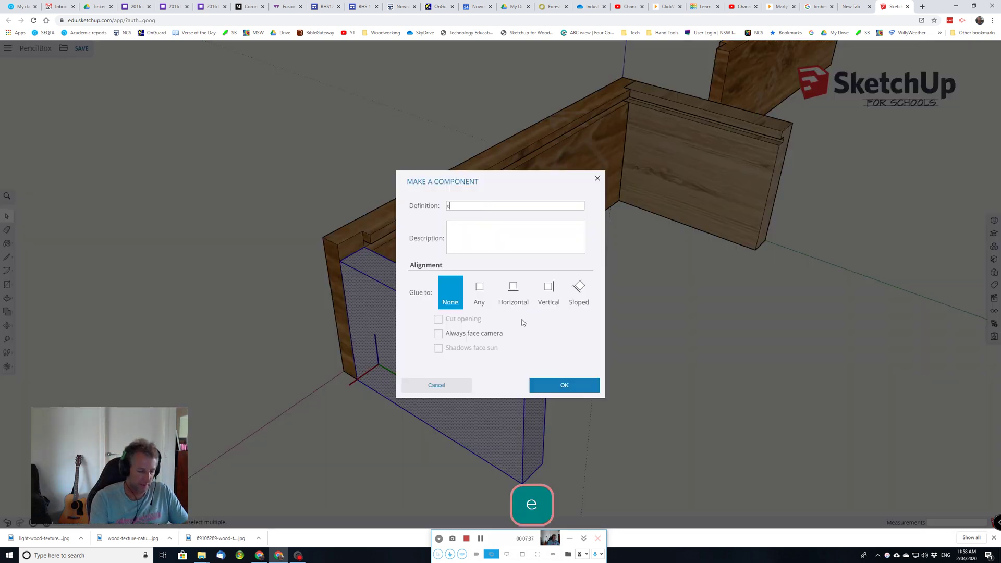
text(nd2)
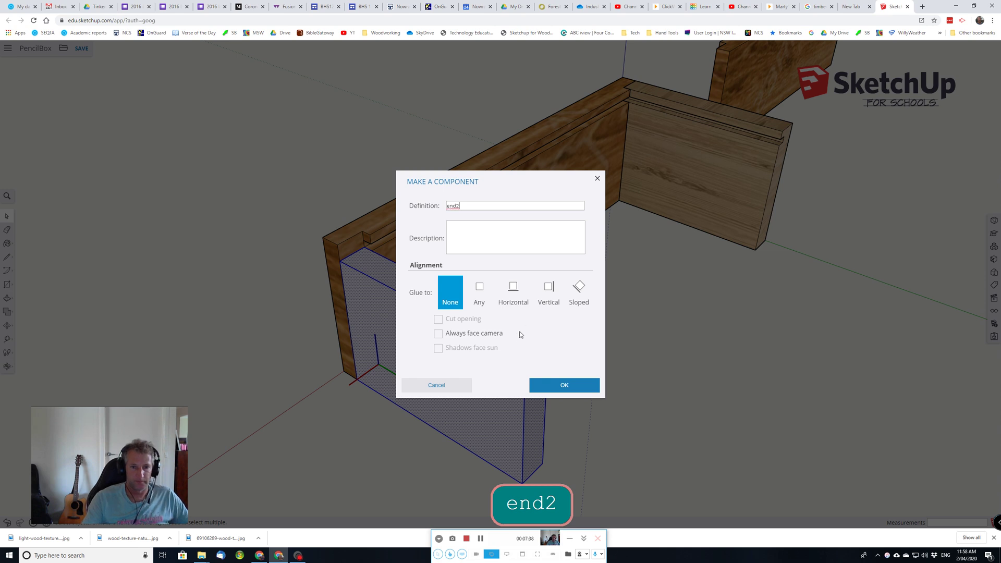
click(547, 385)
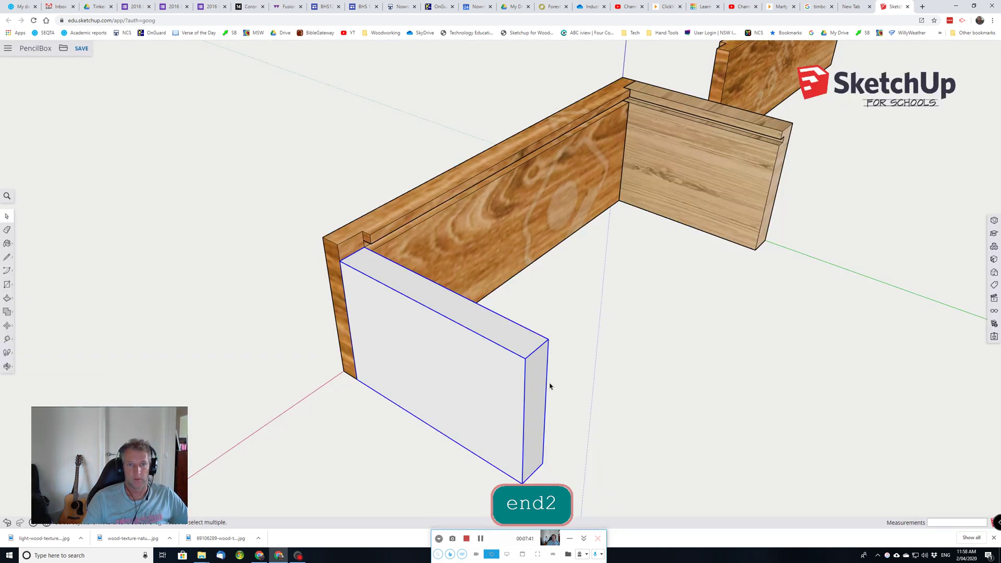
Step: Paint the end2 component with the same light timber material used on end1, and close the materials list
click(993, 260)
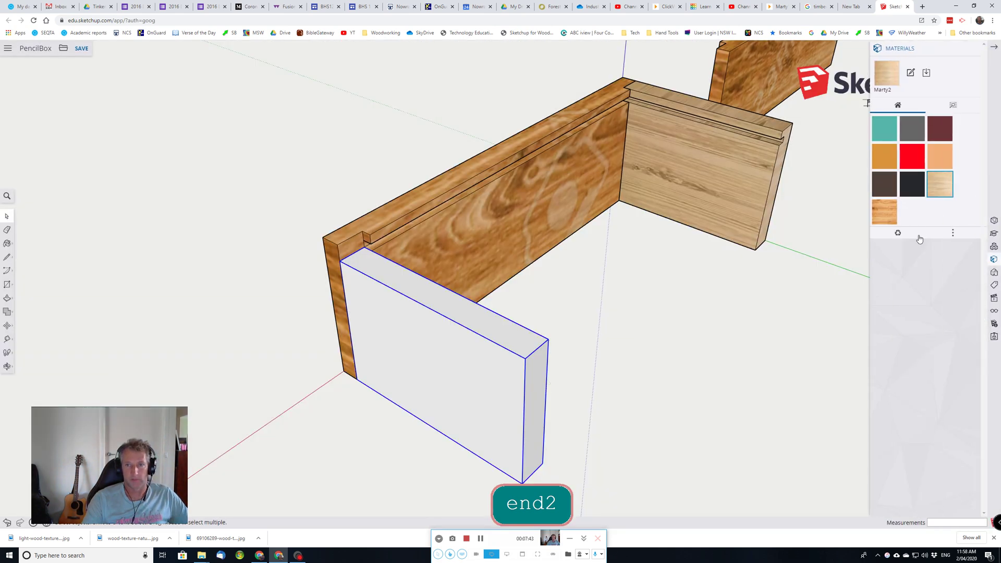
click(943, 189)
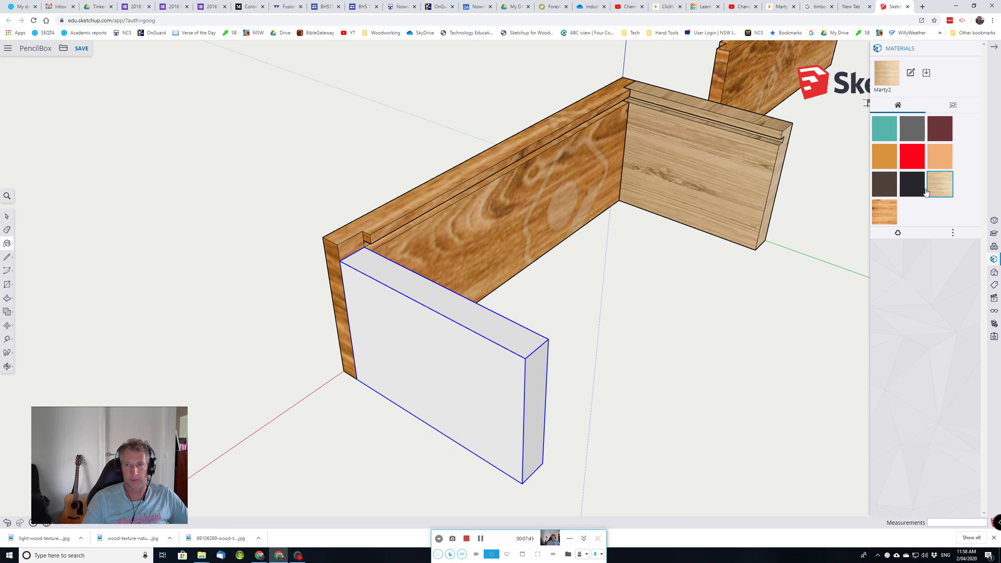
click(475, 391)
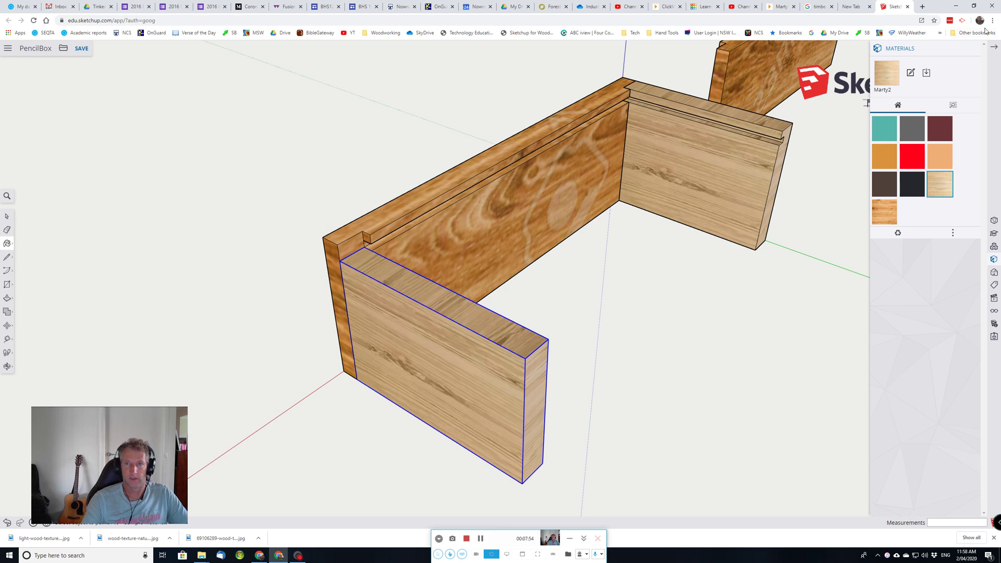
click(994, 47)
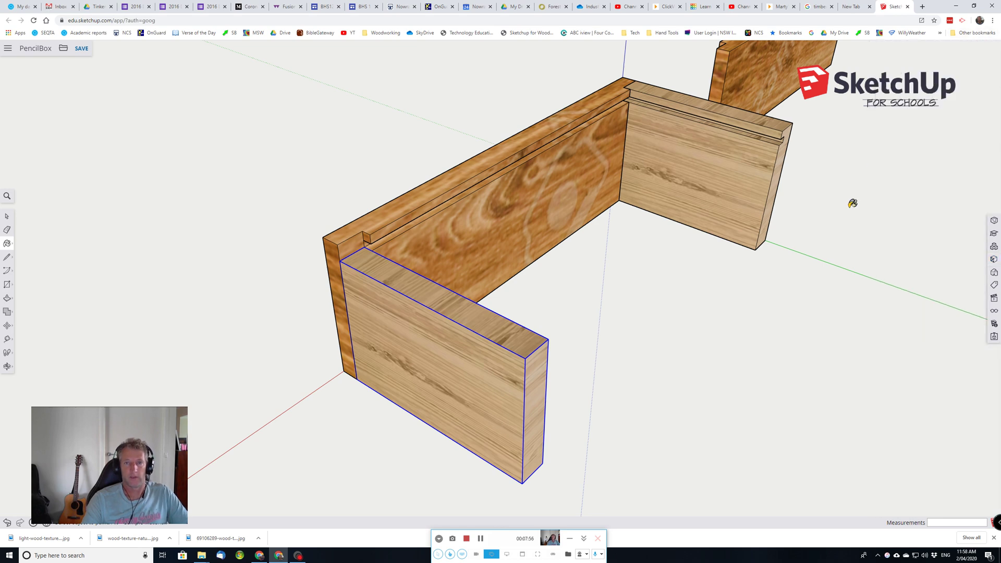
key(space)
scroll(841, 241, up, 2)
scroll(839, 246, down, 5)
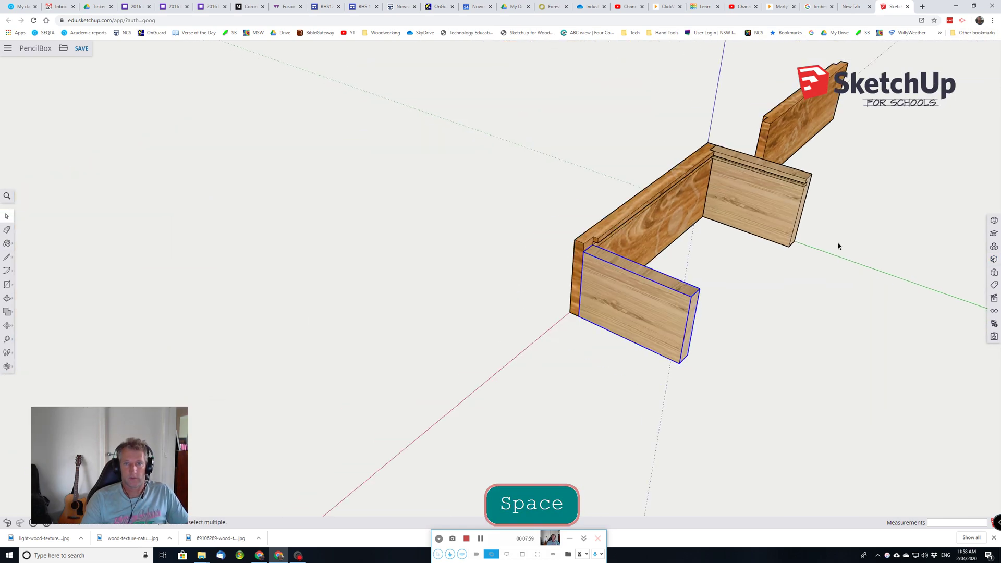
middle_drag(829, 200, 432, 369)
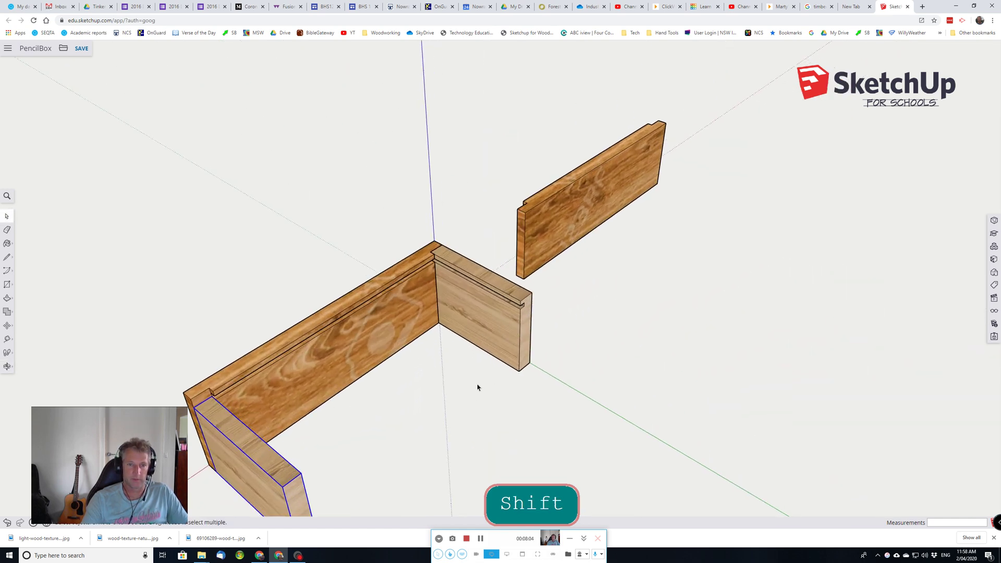
mouse_move(394, 389)
middle_down()
mouse_move(393, 371)
mouse_move(390, 448)
middle_up()
mouse_move(491, 299)
middle_down()
mouse_move(422, 358)
mouse_move(572, 295)
mouse_move(516, 268)
mouse_move(549, 292)
mouse_move(538, 335)
middle_up()
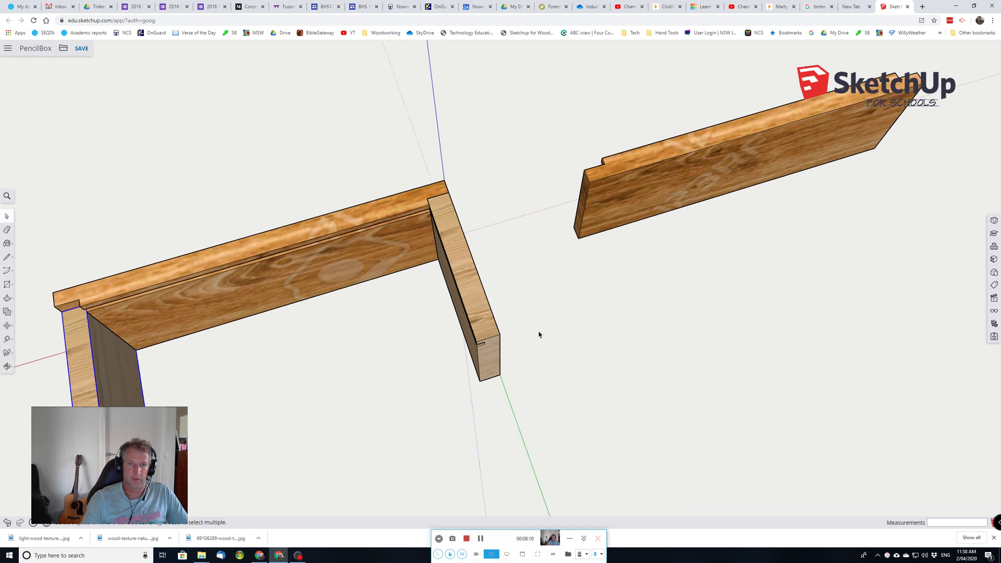
scroll(781, 188, down, 6)
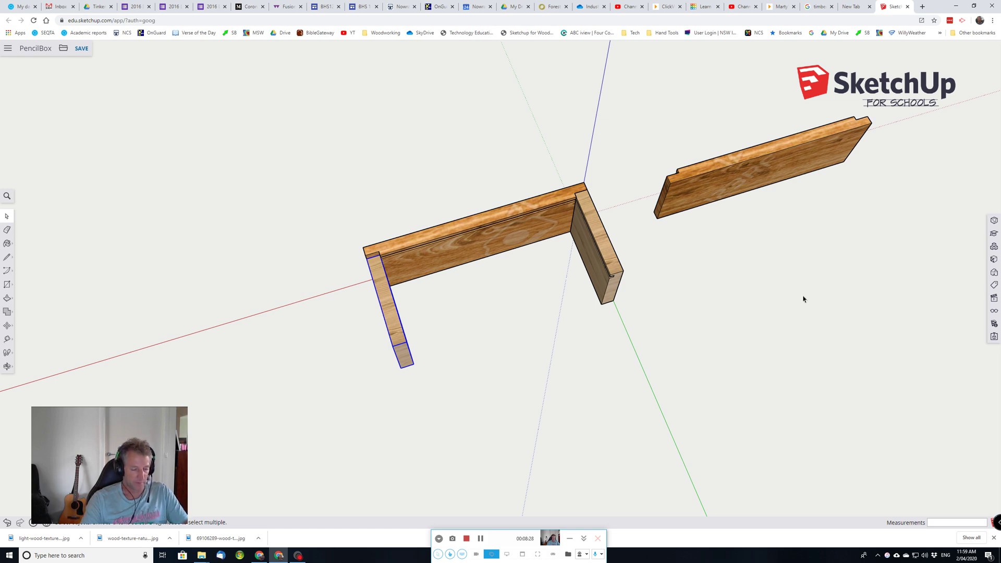
key(m)
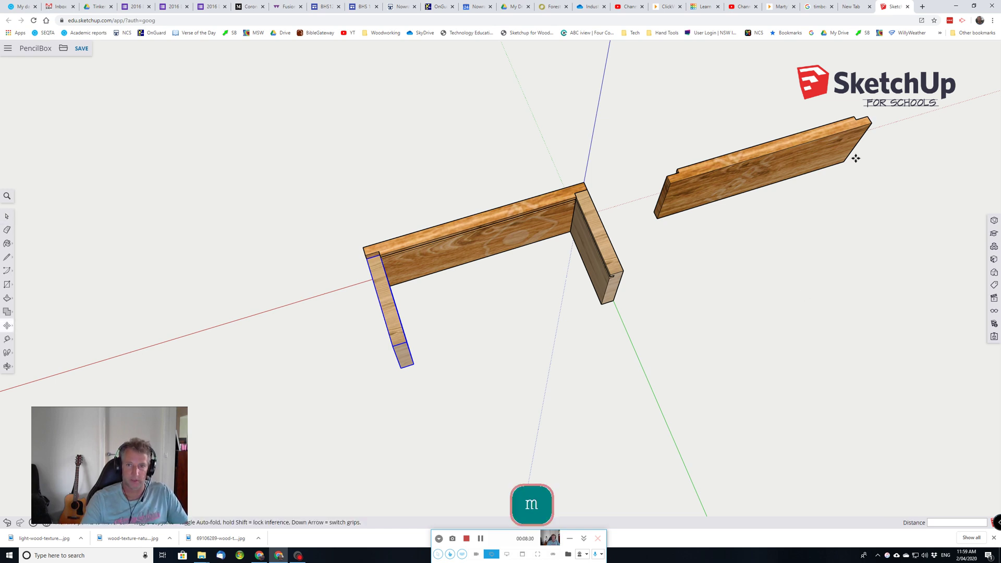
scroll(862, 120, down, 2)
scroll(862, 121, up, 6)
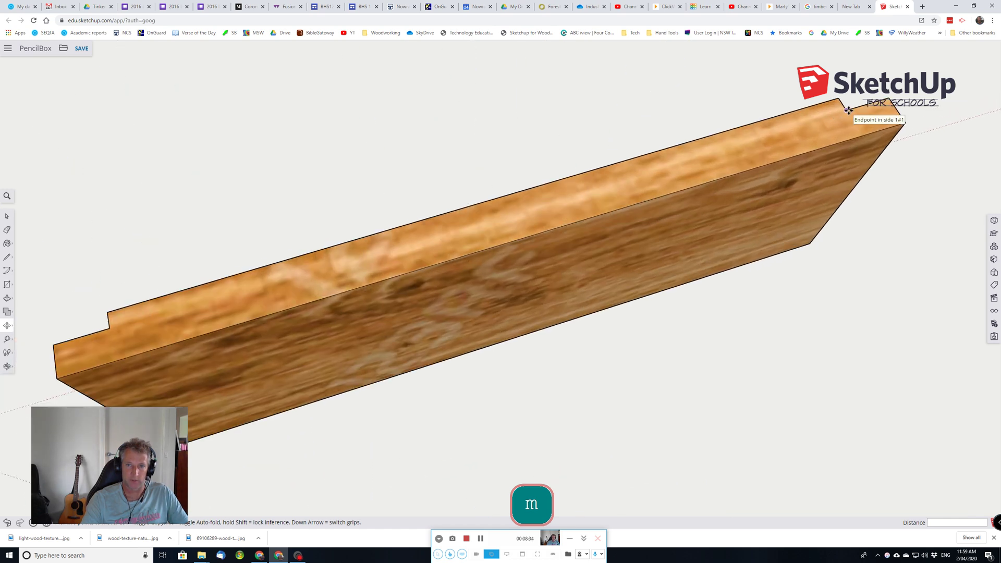
click(847, 110)
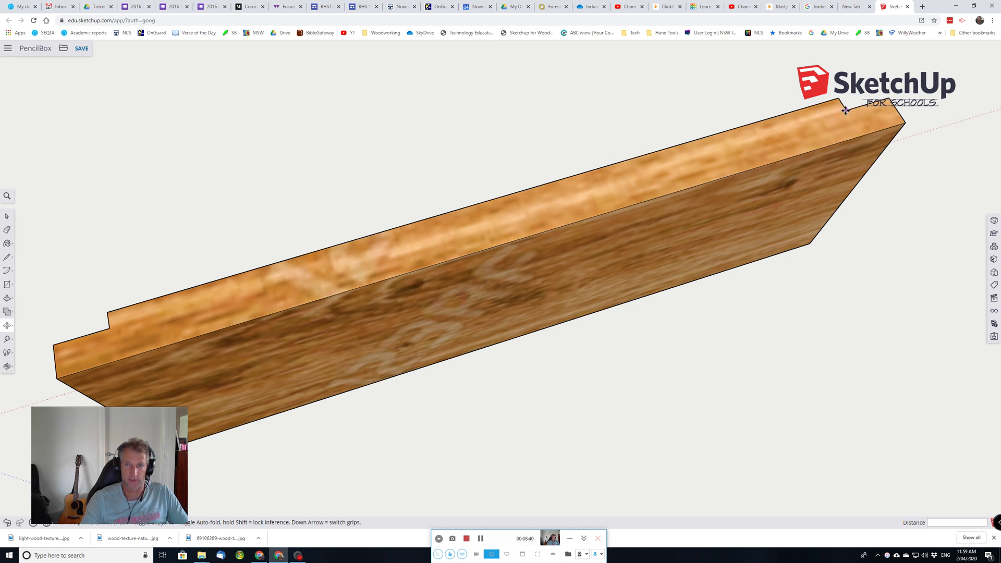
scroll(845, 112, down, 3)
scroll(844, 112, down, 2)
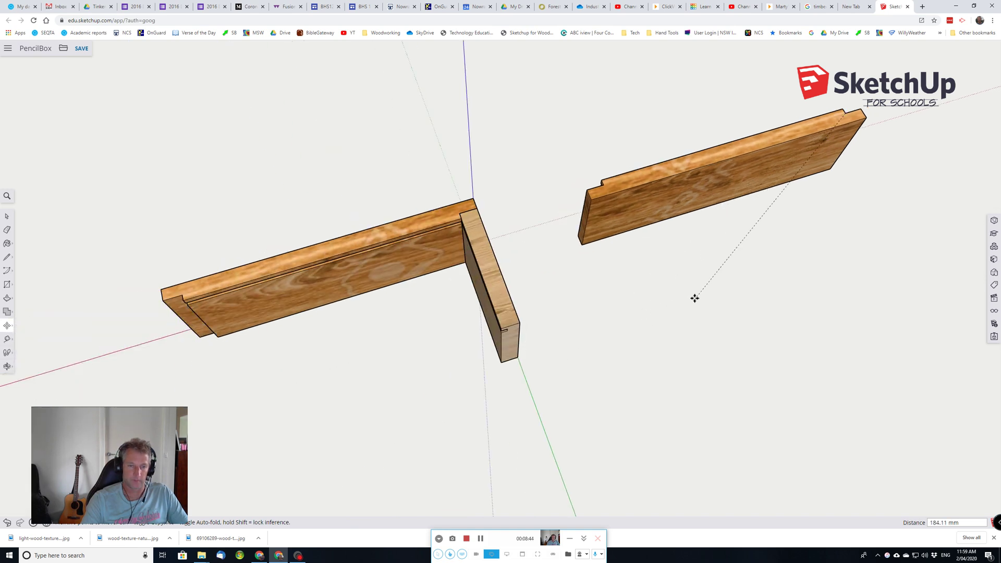
click(855, 162)
key(space)
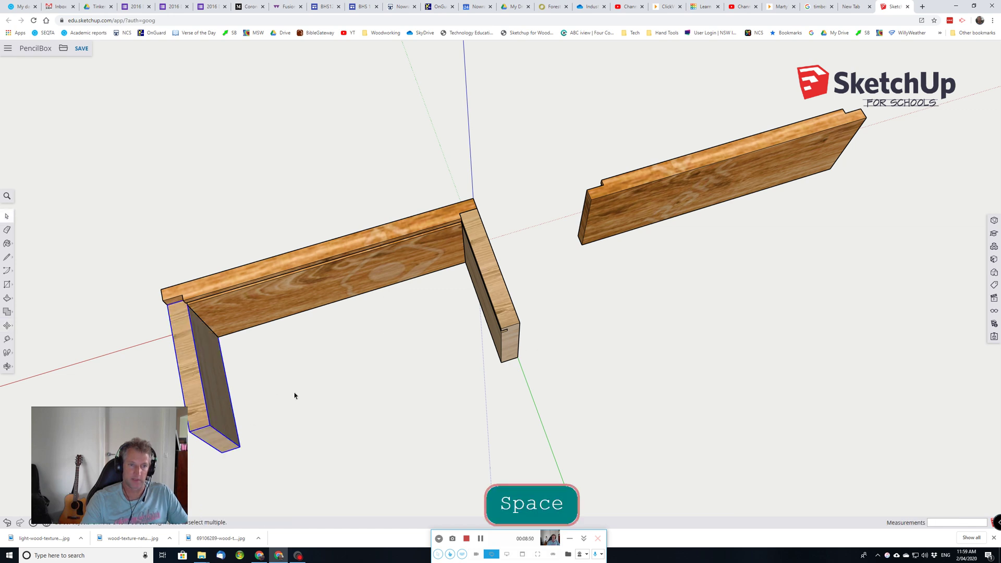
Step: Move the detached side panel by its rebate's inner corner to end1's free inner corner, closing the box frame
click(702, 191)
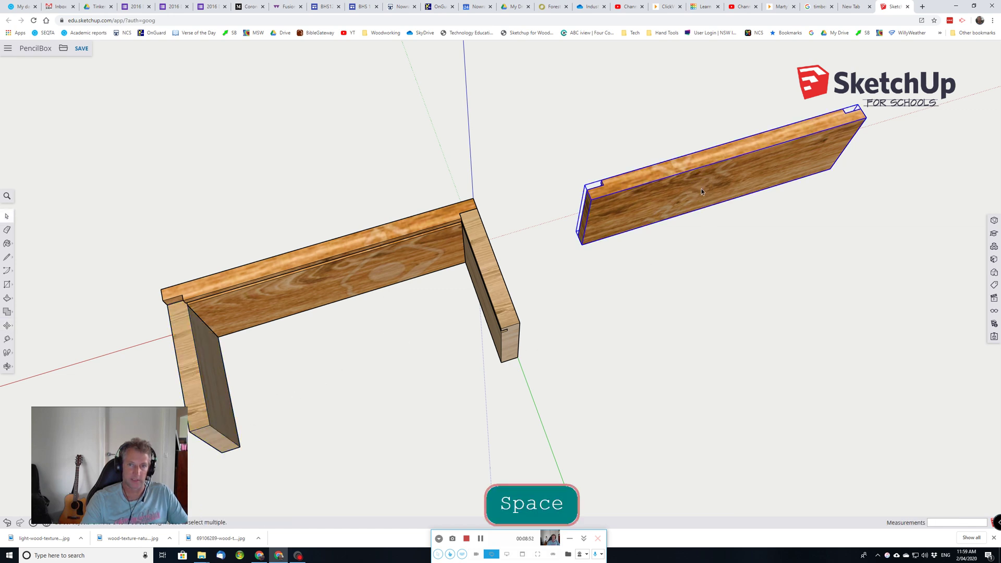
key(m)
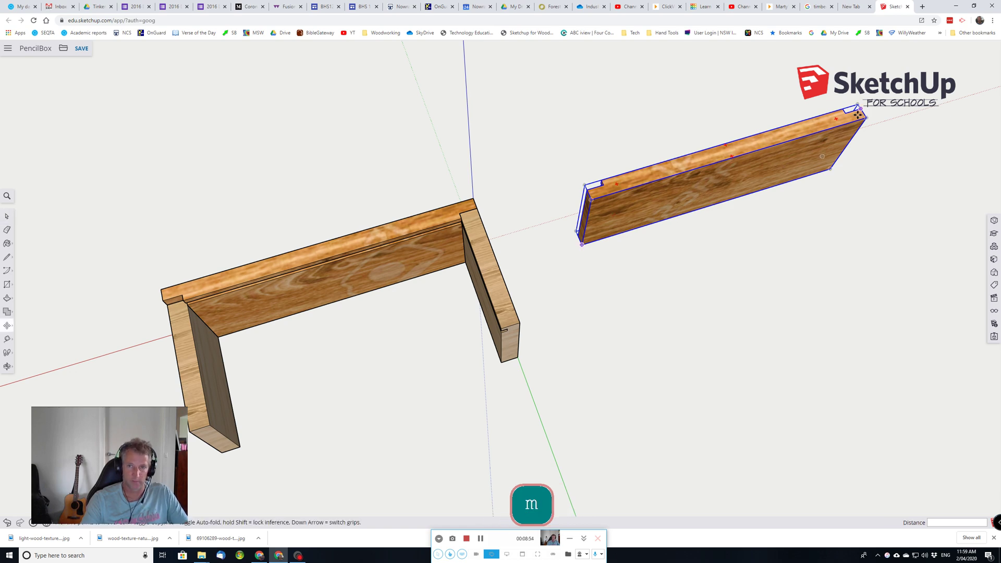
scroll(858, 115, up, 5)
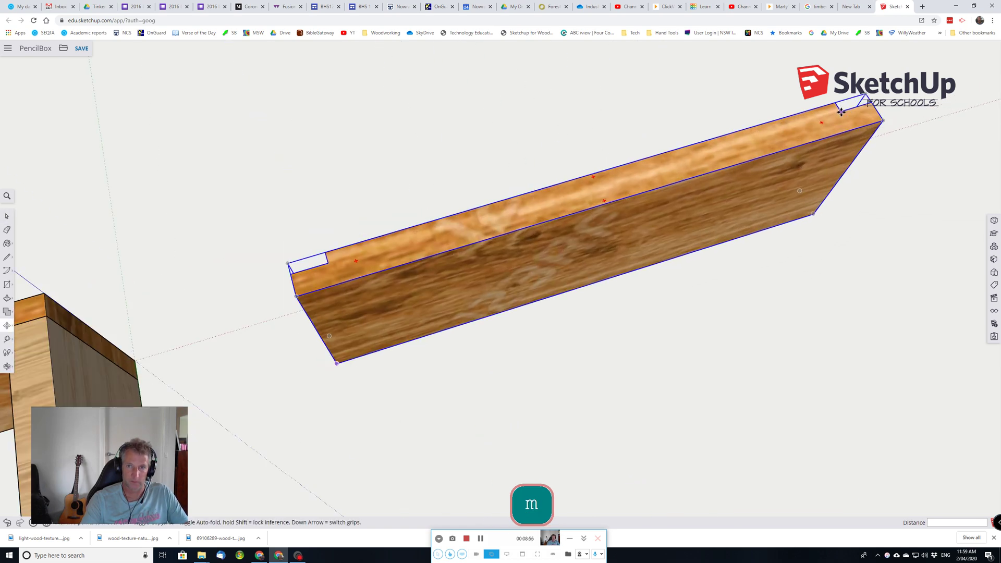
click(840, 111)
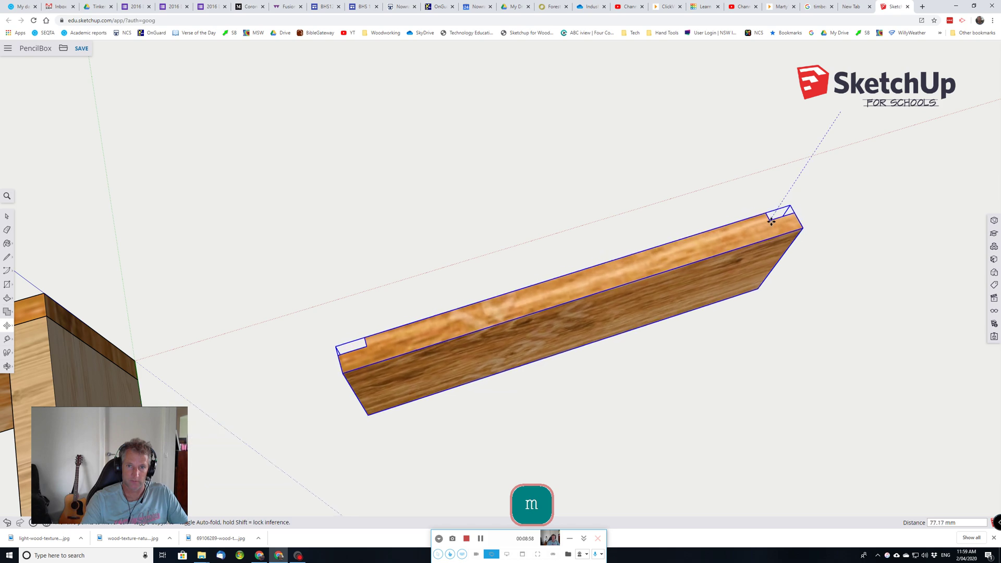
scroll(772, 221, up, 2)
scroll(780, 214, down, 6)
scroll(610, 333, up, 2)
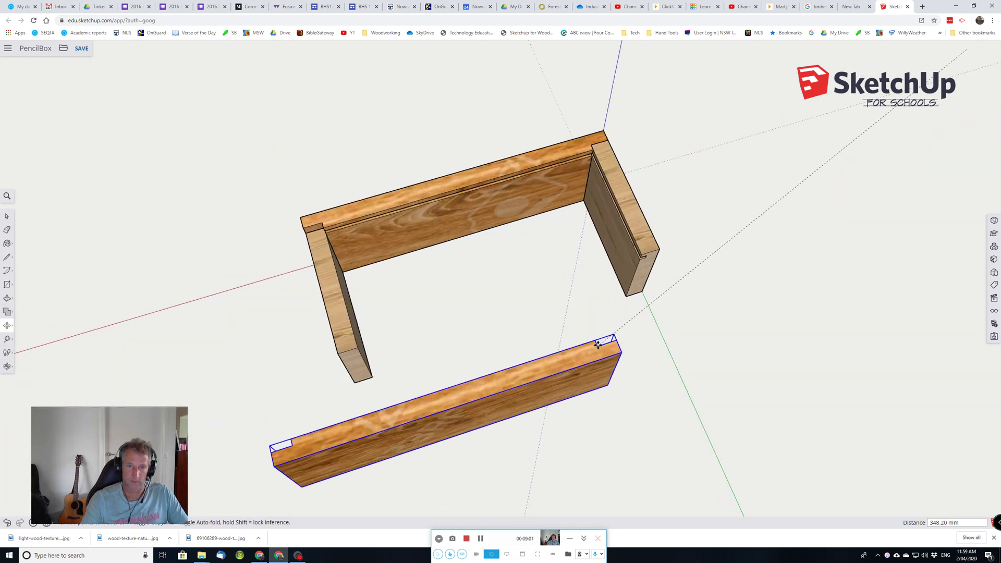
scroll(598, 344, up, 2)
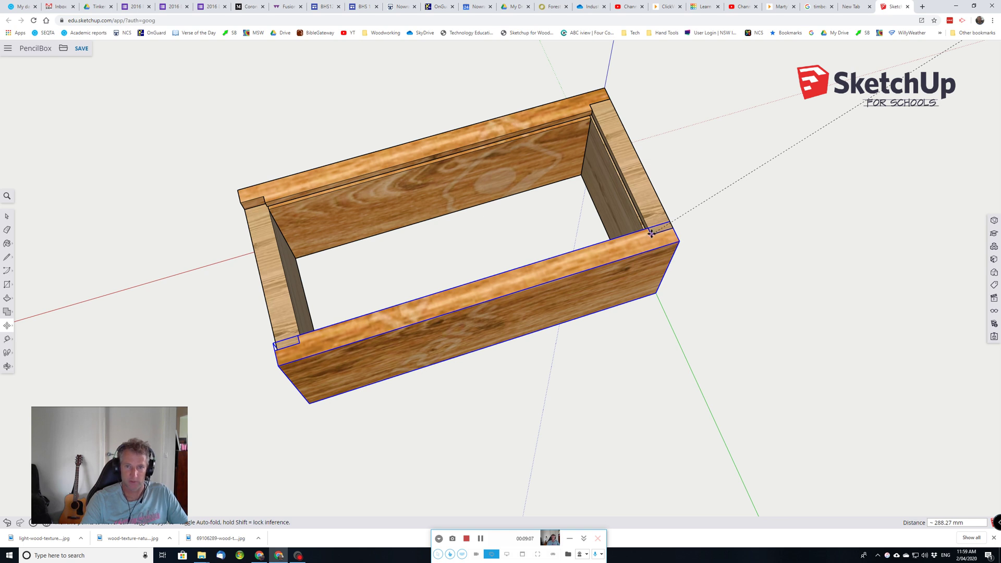
click(651, 233)
key(space)
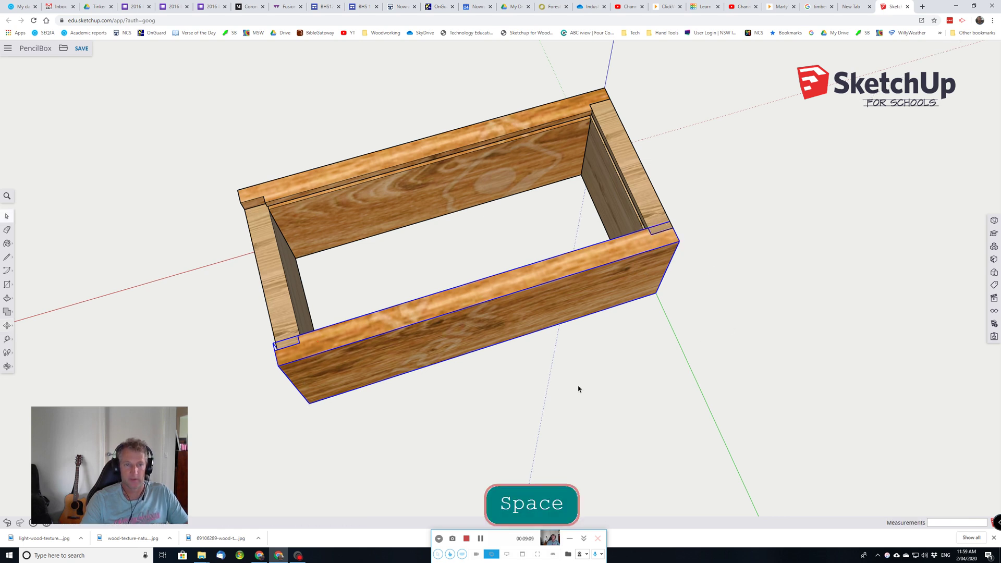
Step: Clear the selection and save the PencilBox model
click(578, 389)
middle_drag(577, 389, 655, 245)
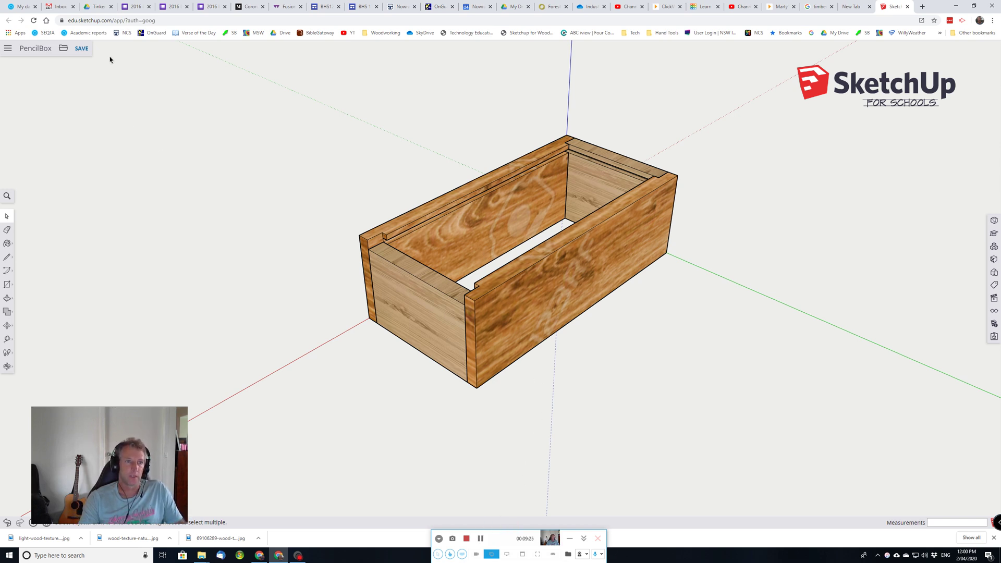
click(79, 49)
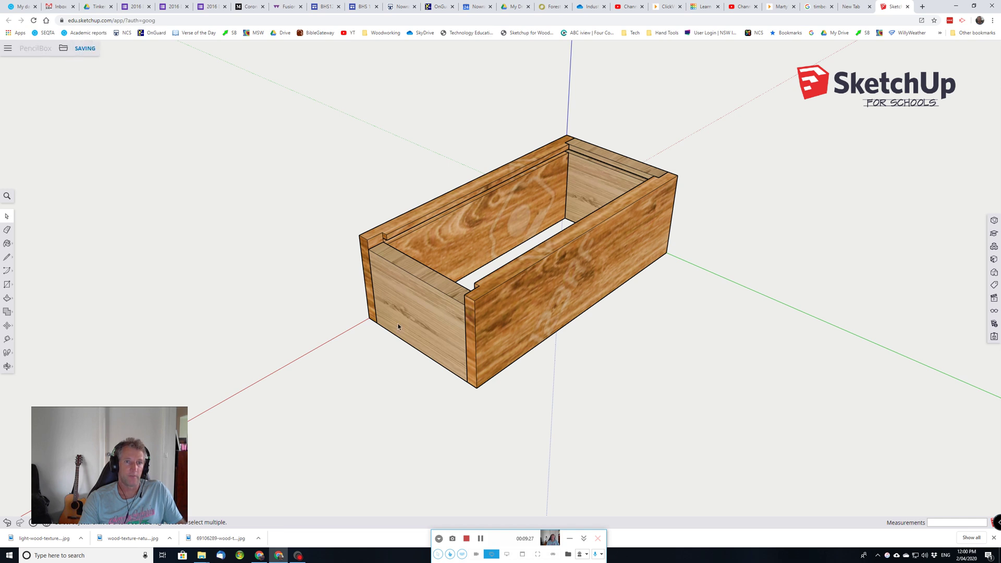